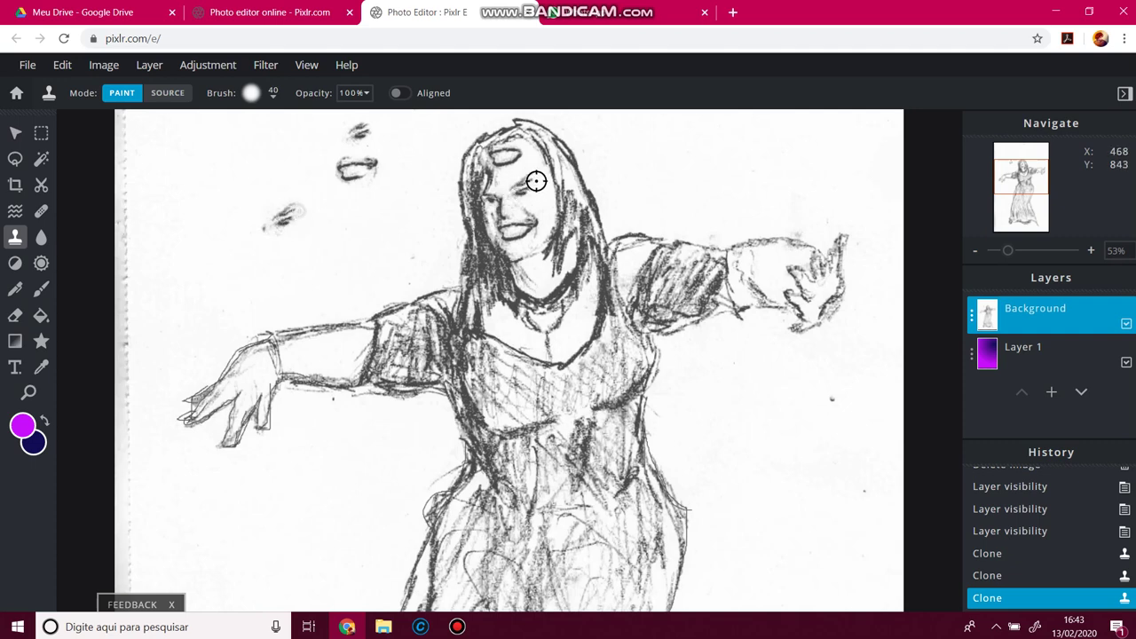
# Step: Move the purple gradient Layer 1 above the Background sketch layer
pyautogui.click(40, 239)
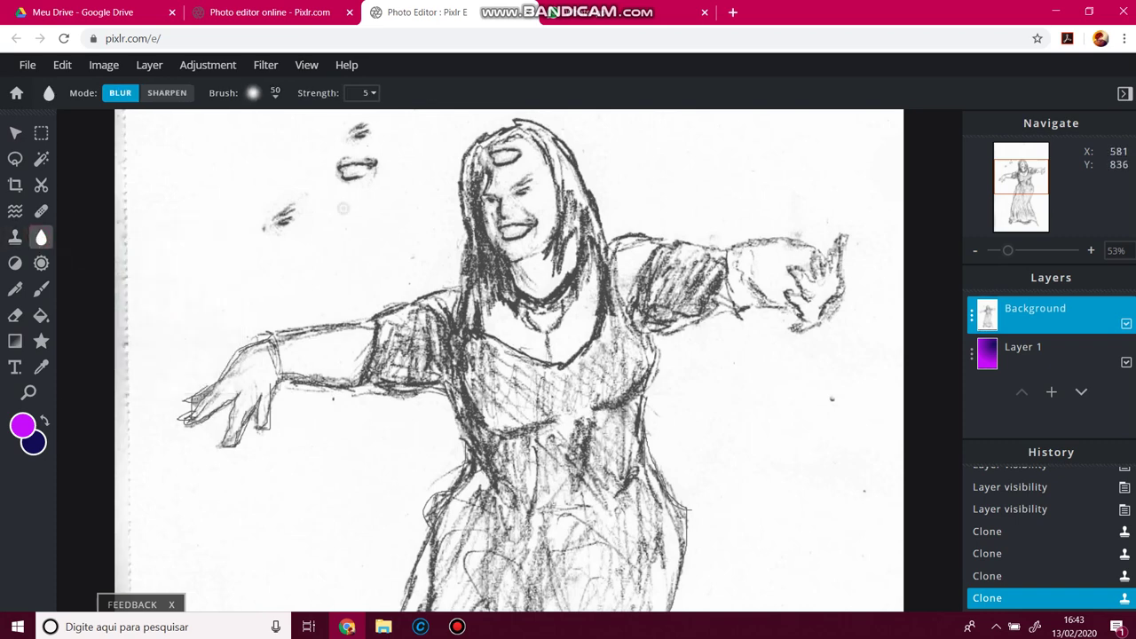
pyautogui.scroll(-5, 480, 229)
pyautogui.click(1042, 354)
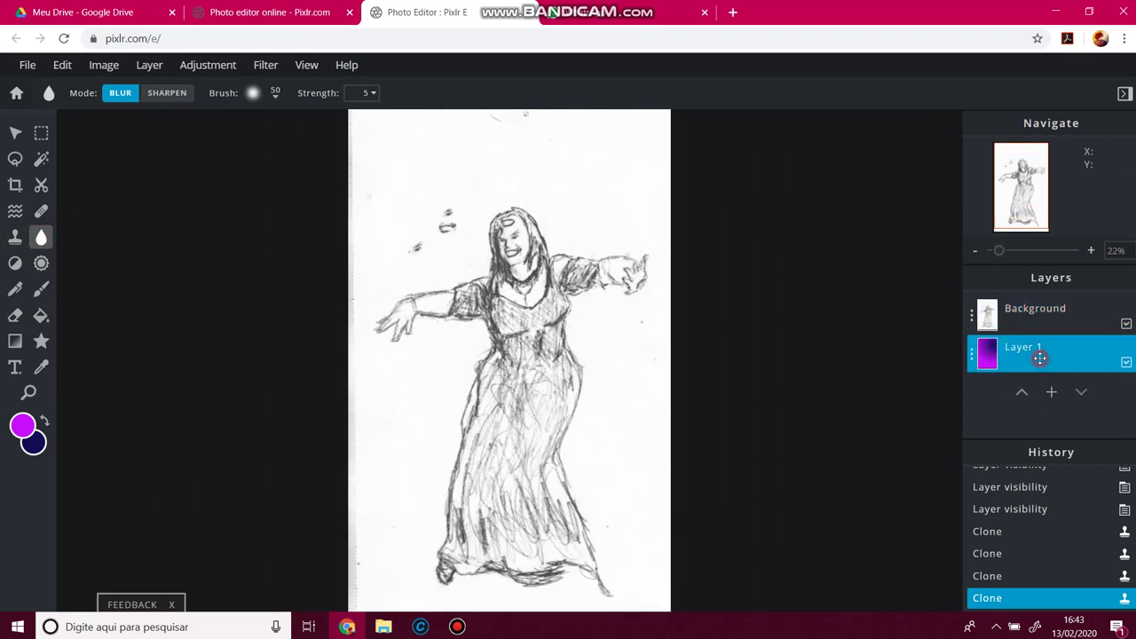
pyautogui.moveTo(1079, 354); pyautogui.dragTo(1074, 311)
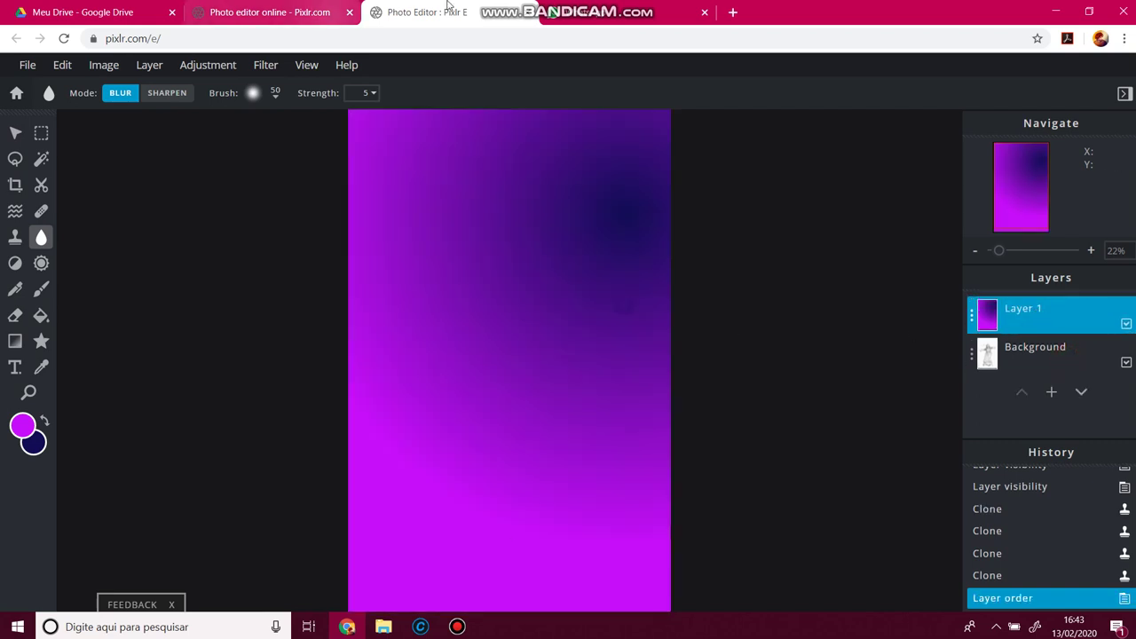
# Step: Search the web in a new browser tab for "comic background" and browse the image results
pyautogui.click(732, 13)
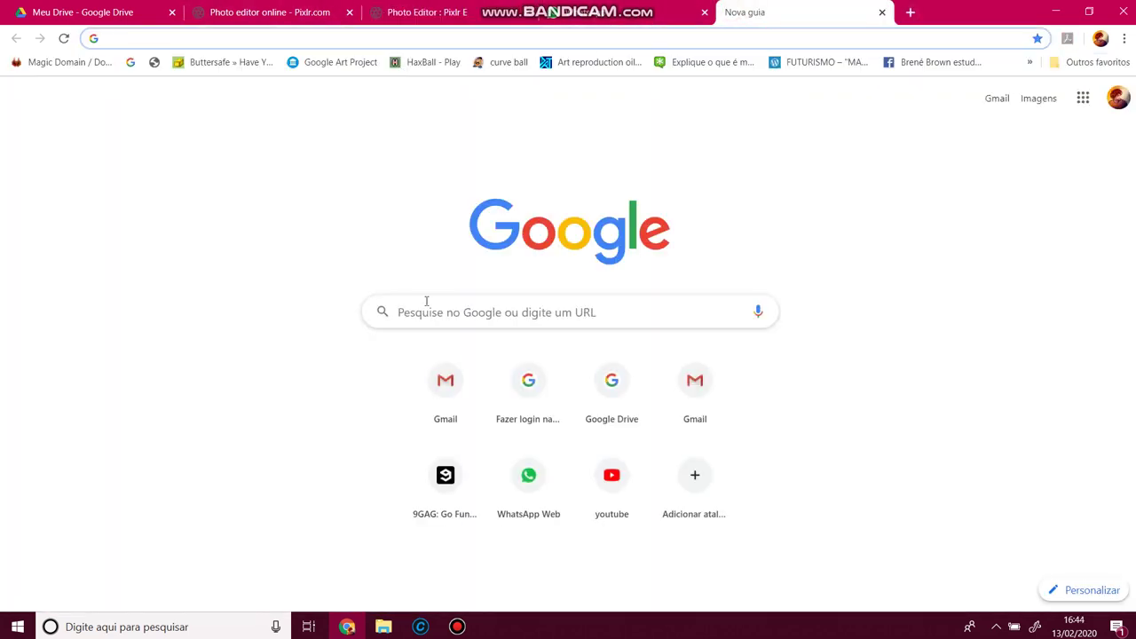
pyautogui.write('comi')
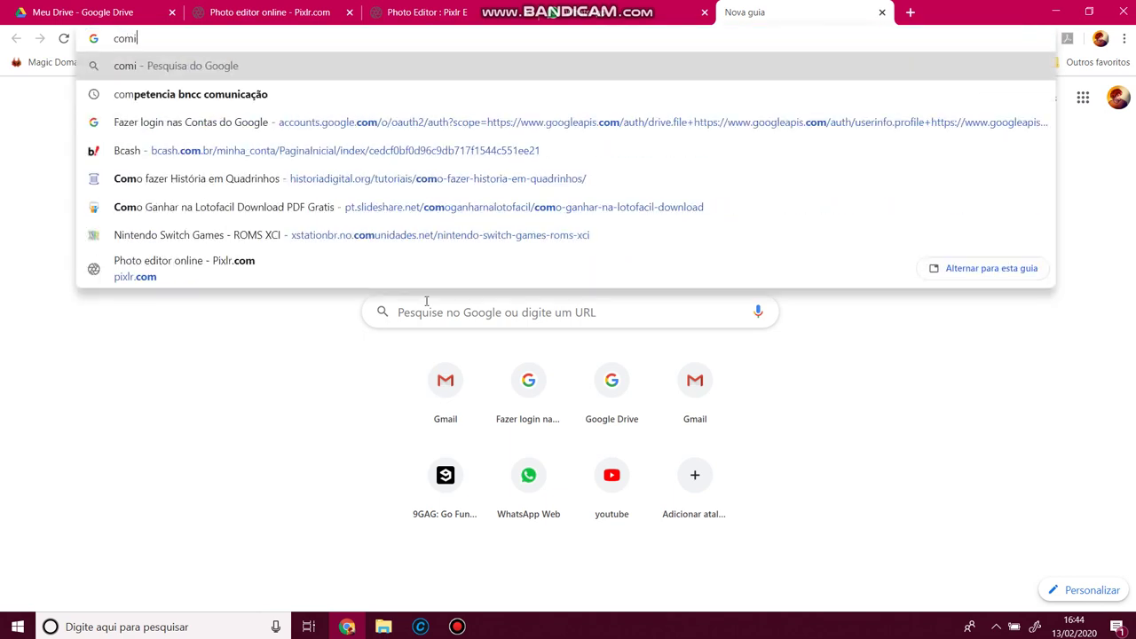
pyautogui.write('c ba')
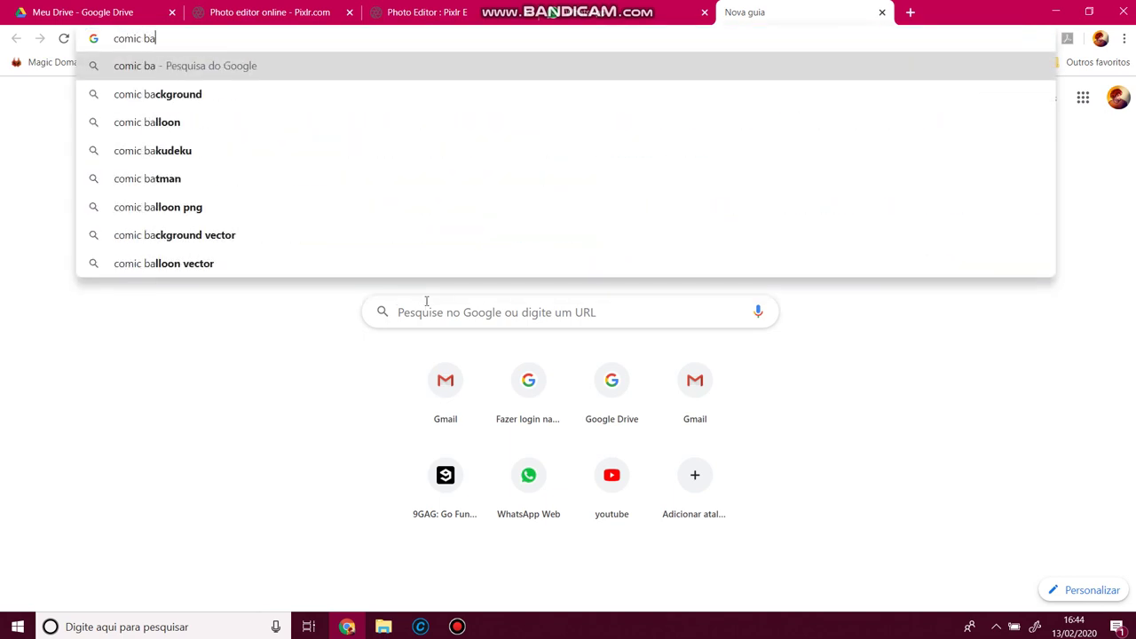
pyautogui.write('cgound')
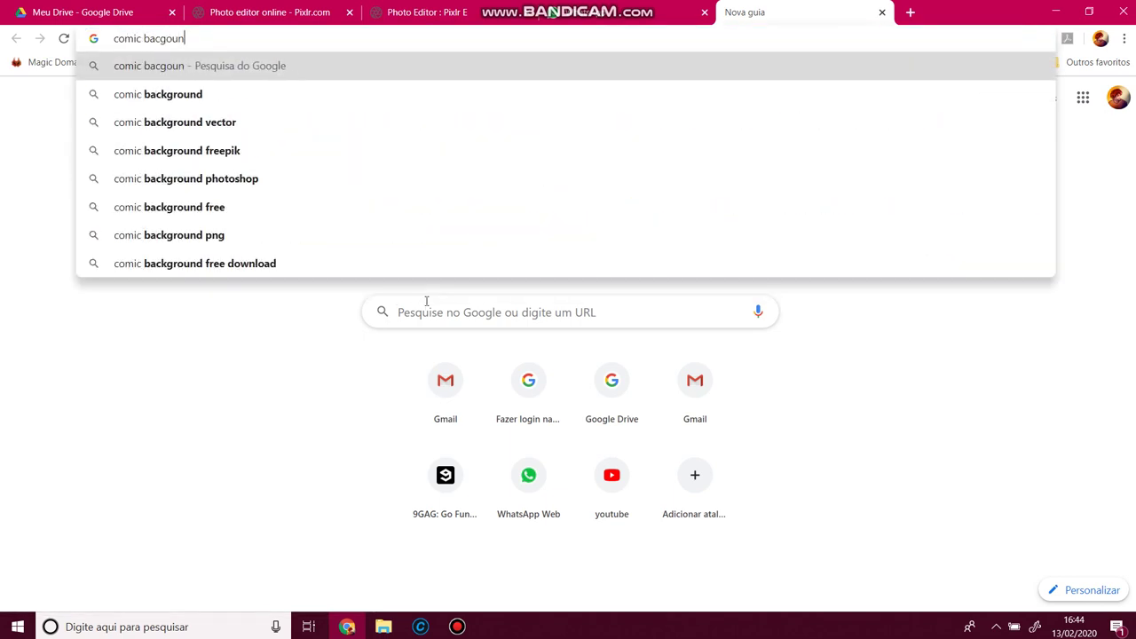
pyautogui.press('Return')
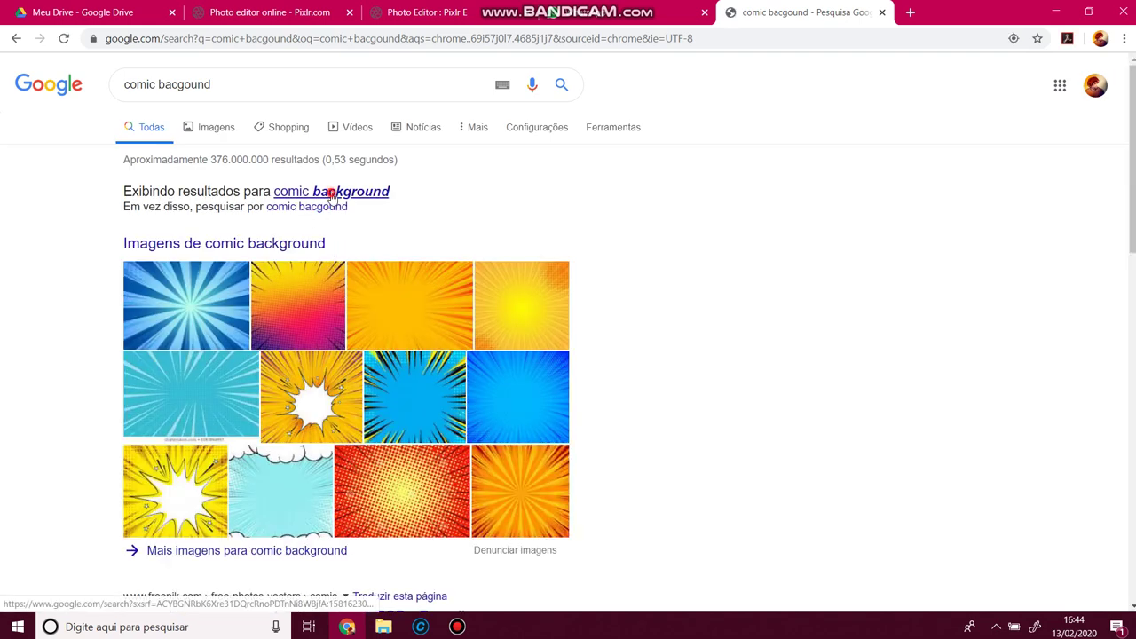
pyautogui.click(333, 194)
pyautogui.click(203, 131)
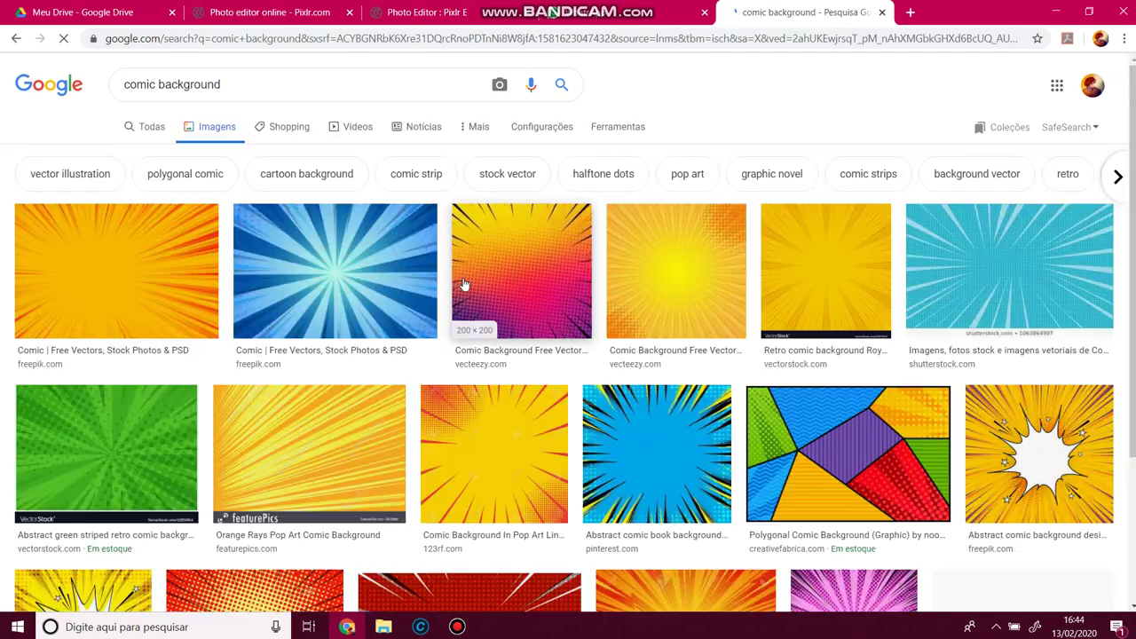
pyautogui.scroll(-10, 466, 310)
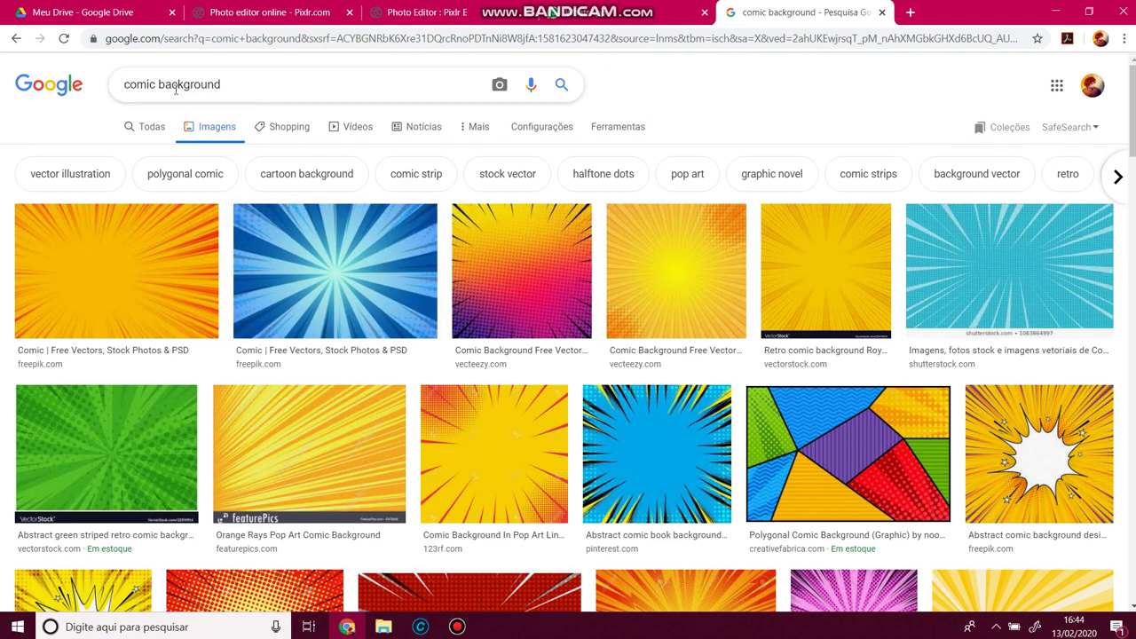
# Step: Change the image search to "landscape background" and limit the results to large images (Grande)
pyautogui.doubleClick(139, 85)
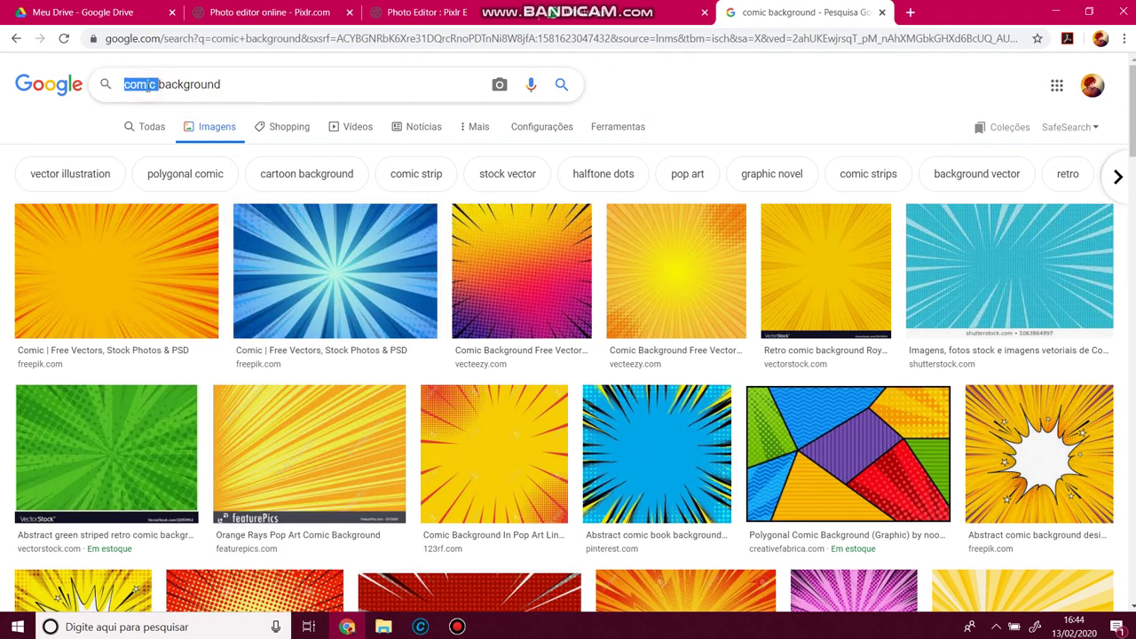
pyautogui.press('BackSpace')
pyautogui.write('landscape')
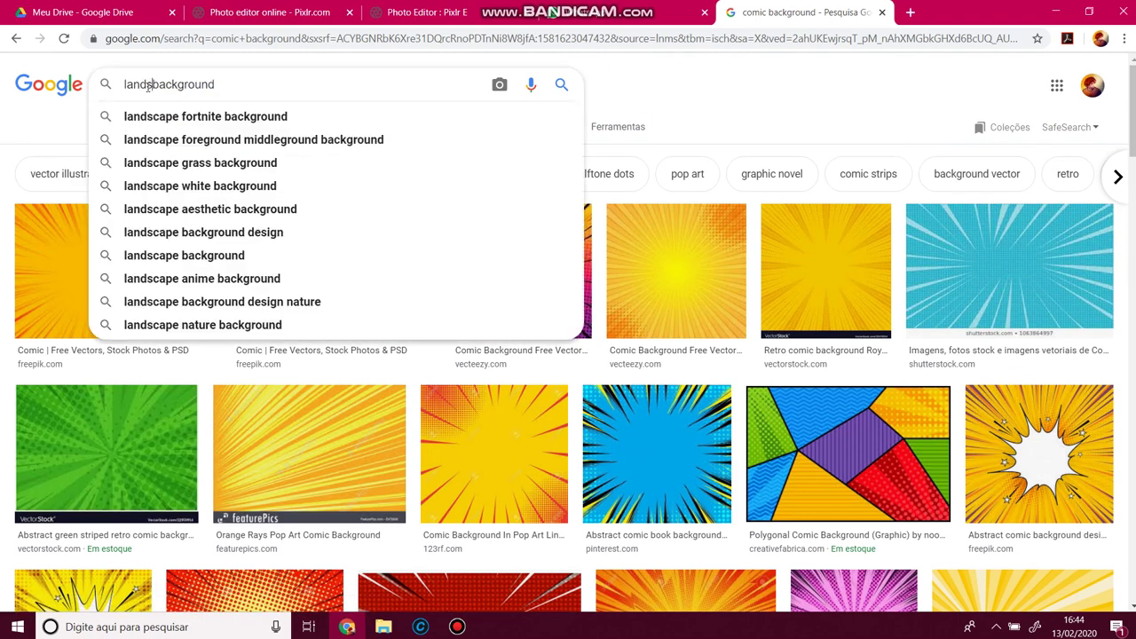
pyautogui.press('Return')
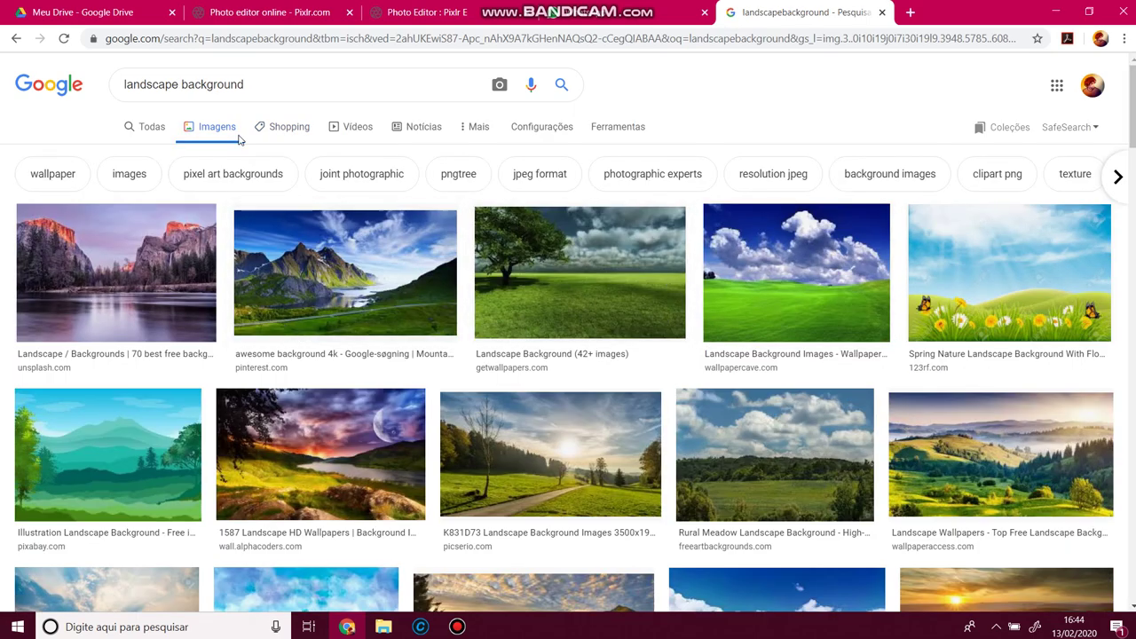
pyautogui.click(612, 126)
pyautogui.click(147, 154)
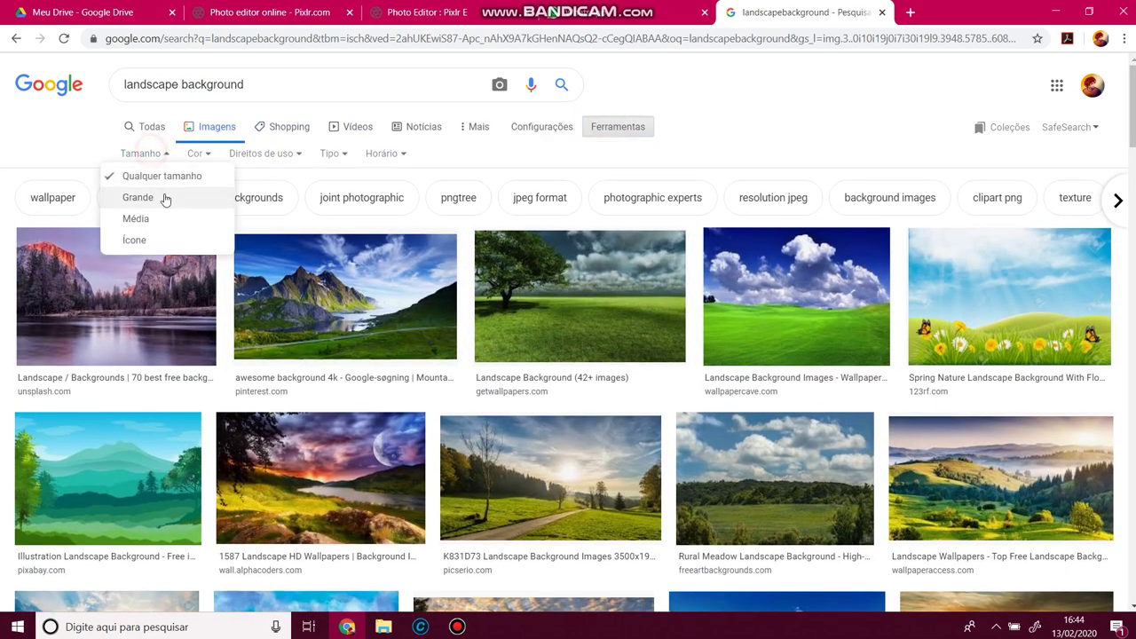
pyautogui.click(162, 194)
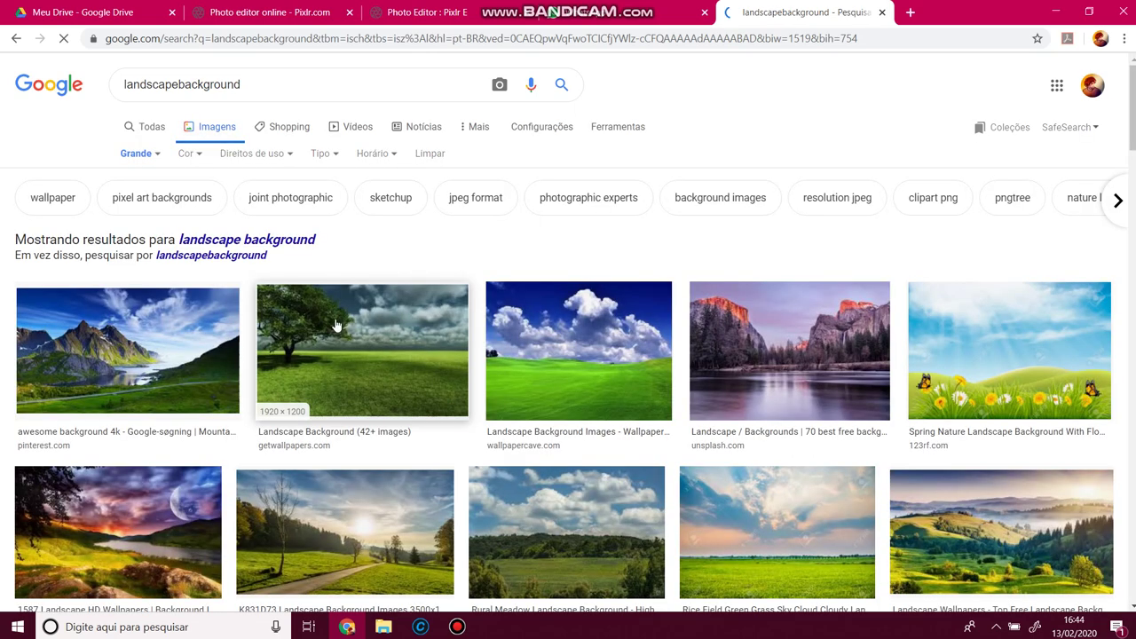
# Step: Copy the portrait sunset image of the pink tulip field with a windmill and paste it into the Pixlr E document
pyautogui.scroll(-2, 692, 391)
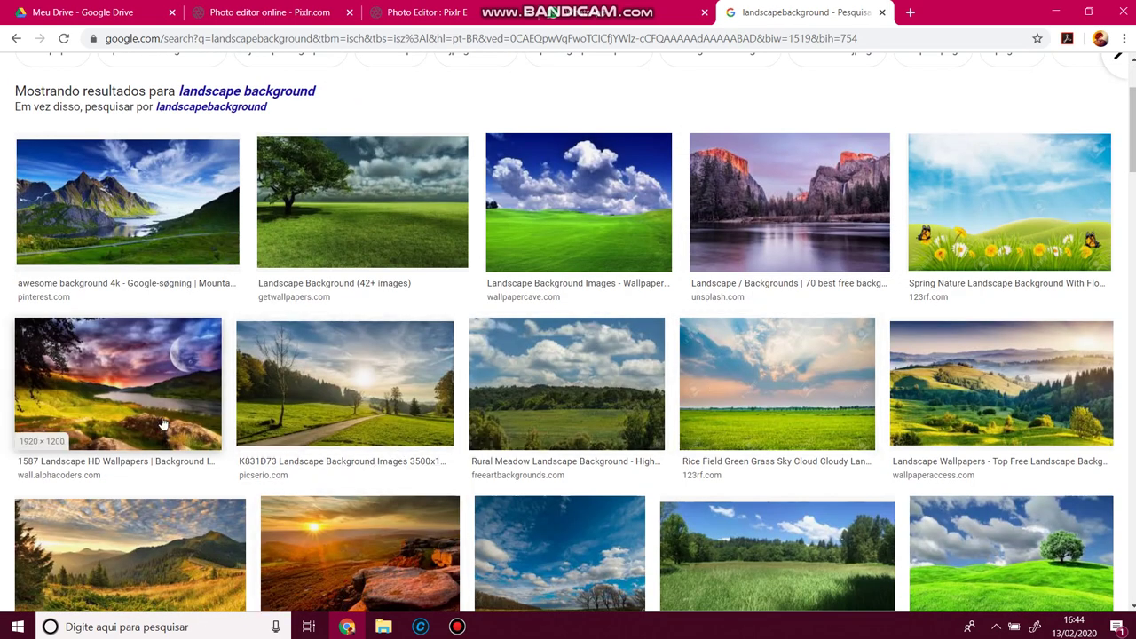
pyautogui.scroll(-3, 497, 446)
pyautogui.scroll(-4, 621, 479)
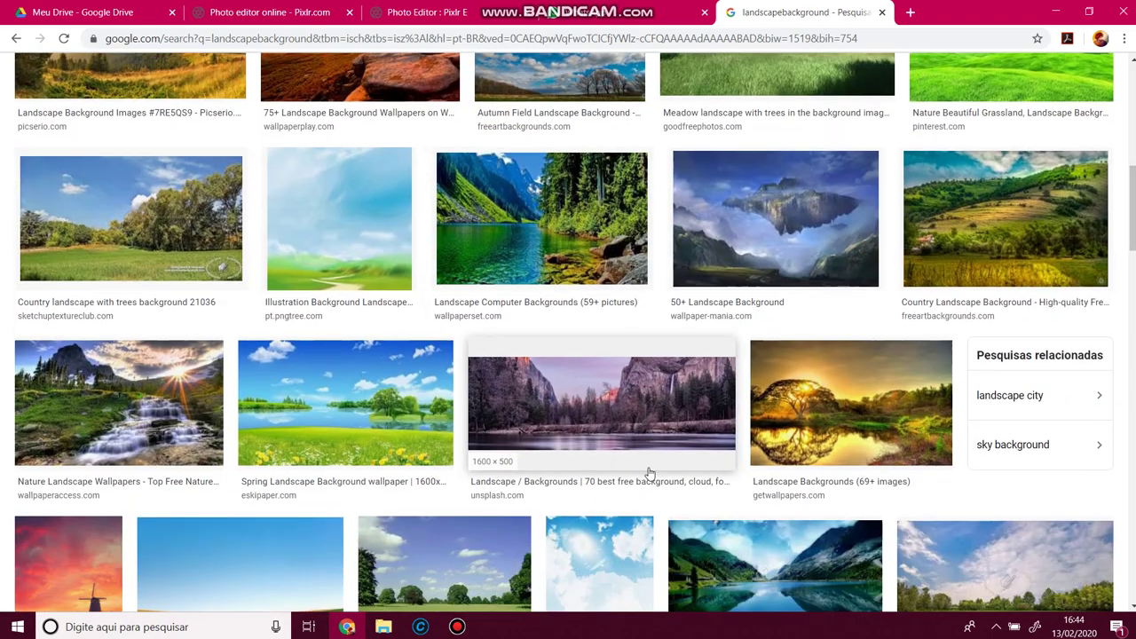
pyautogui.scroll(-3, 301, 413)
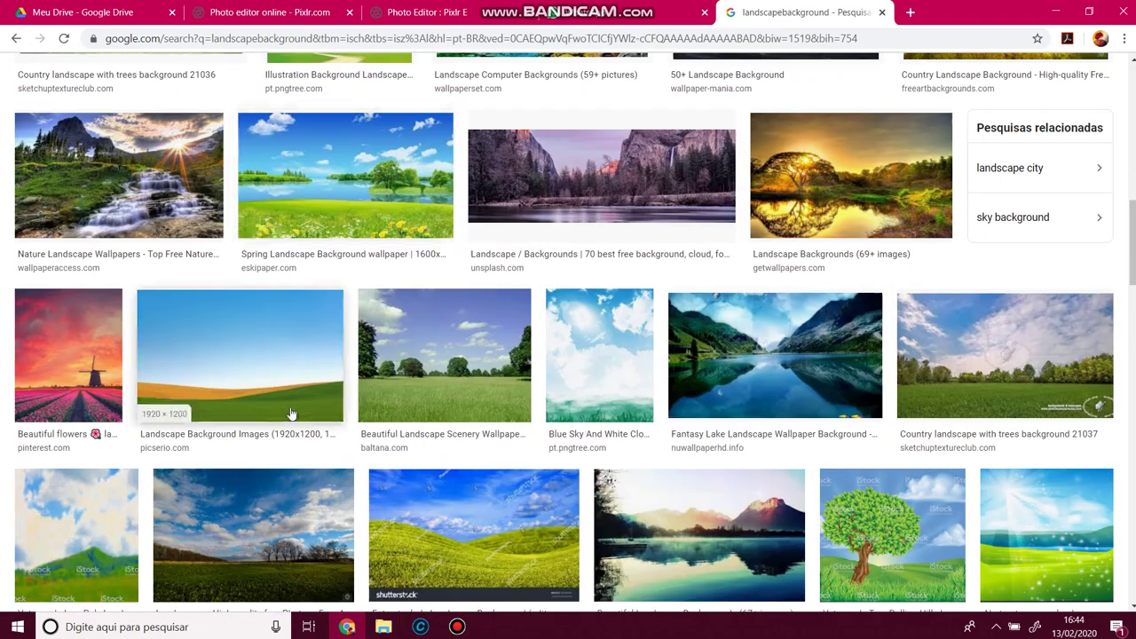
pyautogui.click(69, 365)
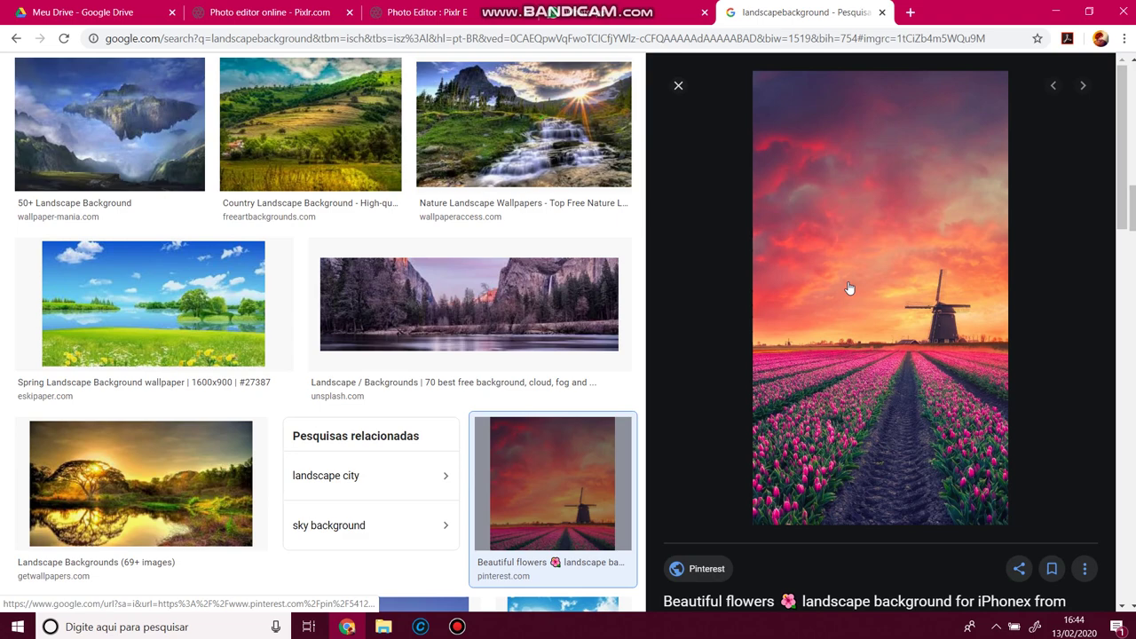
pyautogui.rightClick(849, 287)
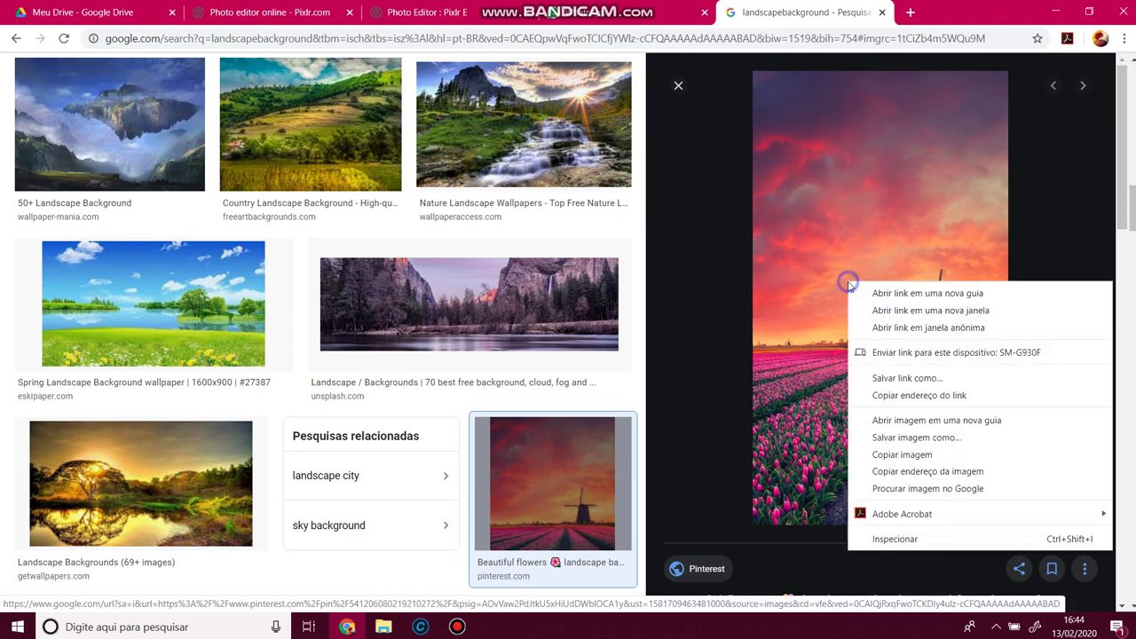
pyautogui.click(906, 454)
pyautogui.click(524, 14)
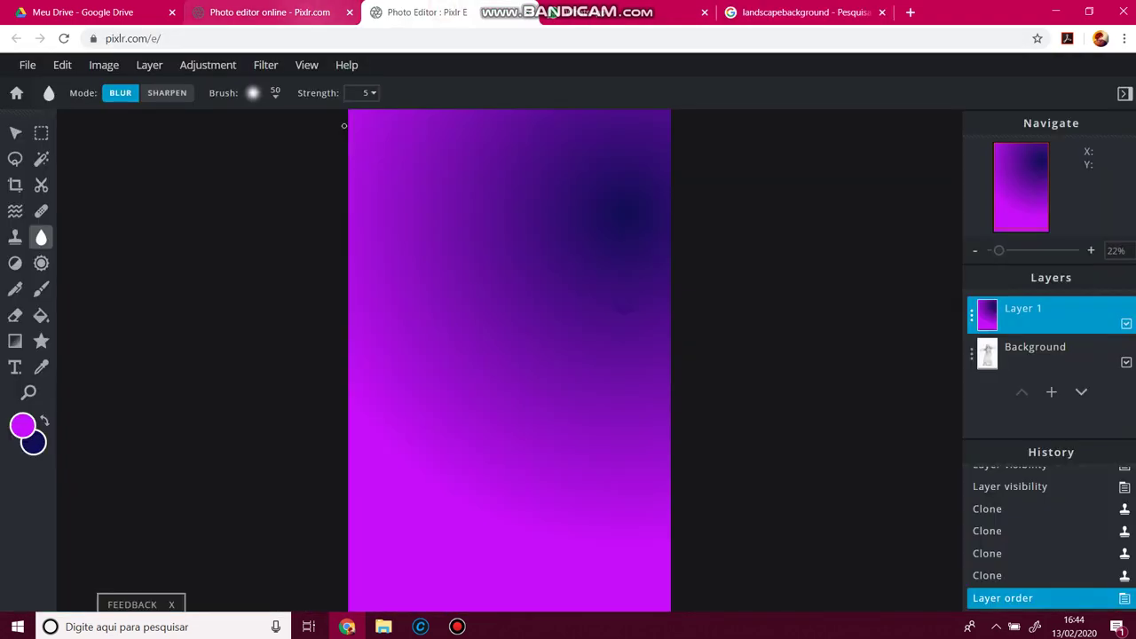
pyautogui.hotkey('ctrl', 'v')
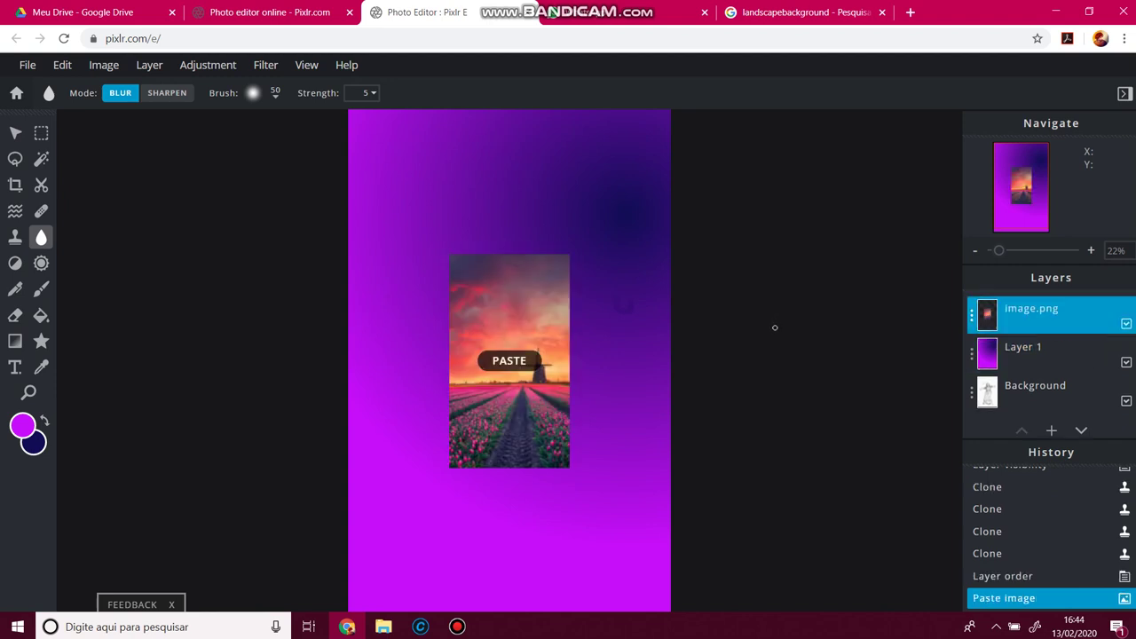
# Step: Delete the purple gradient Layer 1 from the document
pyautogui.click(1092, 362)
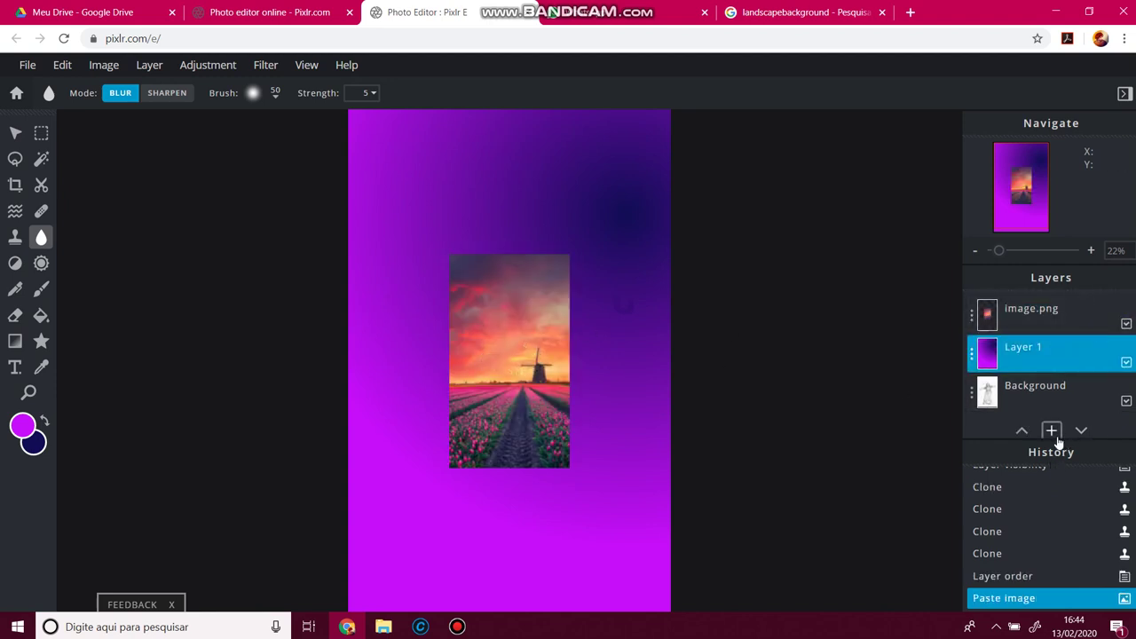
pyautogui.press('Delete')
pyautogui.press('b')
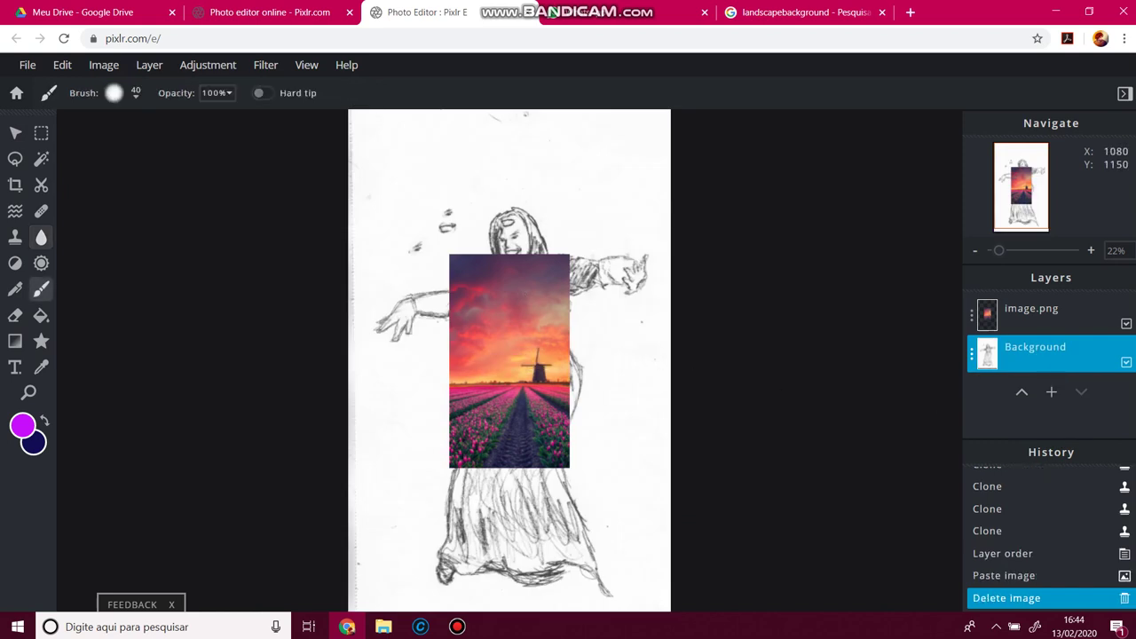
# Step: Move the pasted windmill image to the canvas's upper-left corner and enlarge it proportionally to about 2085 × 3709 to cover the canvas
pyautogui.press('v')
pyautogui.click(1023, 322)
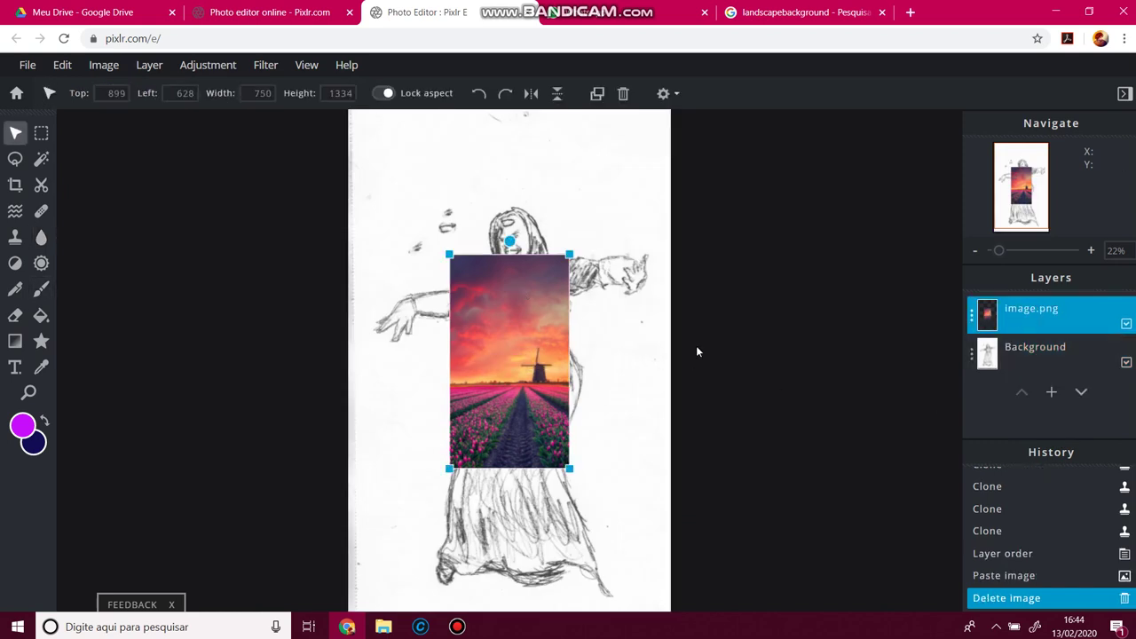
pyautogui.moveTo(488, 341); pyautogui.dragTo(386, 201)
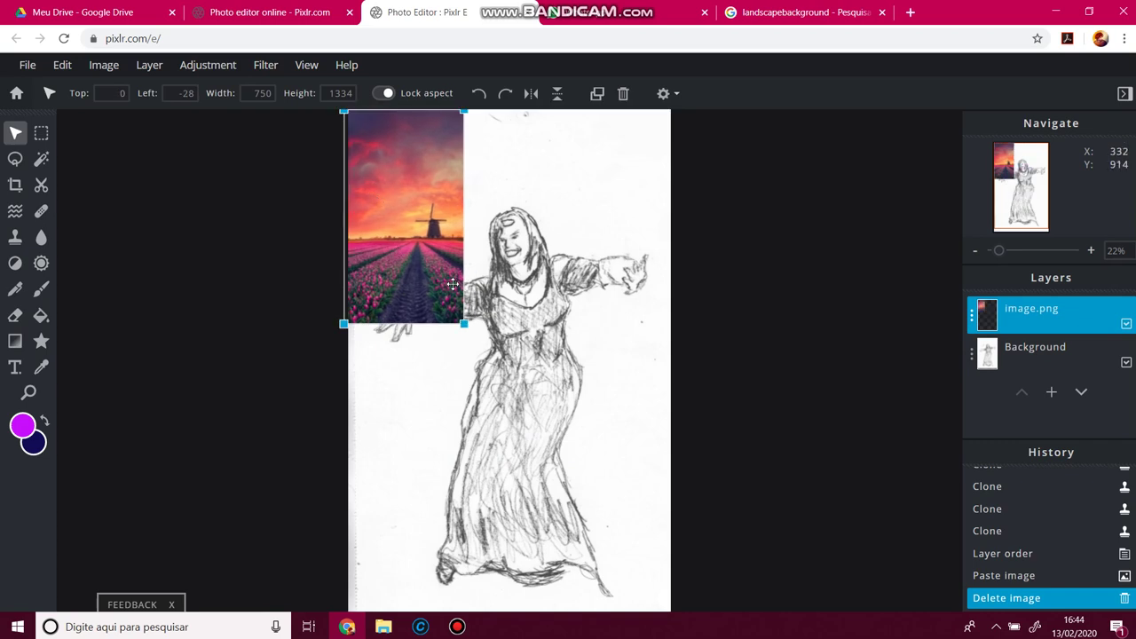
pyautogui.scroll(-2, 440, 236)
pyautogui.moveTo(478, 329); pyautogui.dragTo(624, 533)
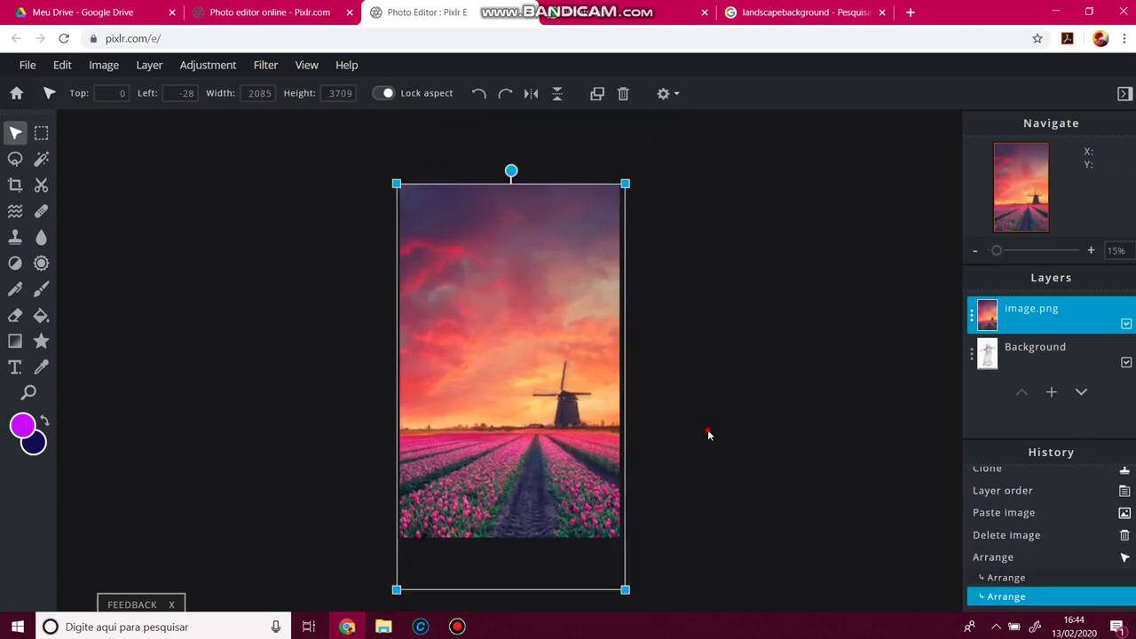
pyautogui.click(708, 434)
# Step: Place the windmill image layer below the Background sketch and erase the stray marks beside the woman's head on the sketch layer
pyautogui.moveTo(1059, 313); pyautogui.dragTo(1058, 361)
pyautogui.click(1020, 315)
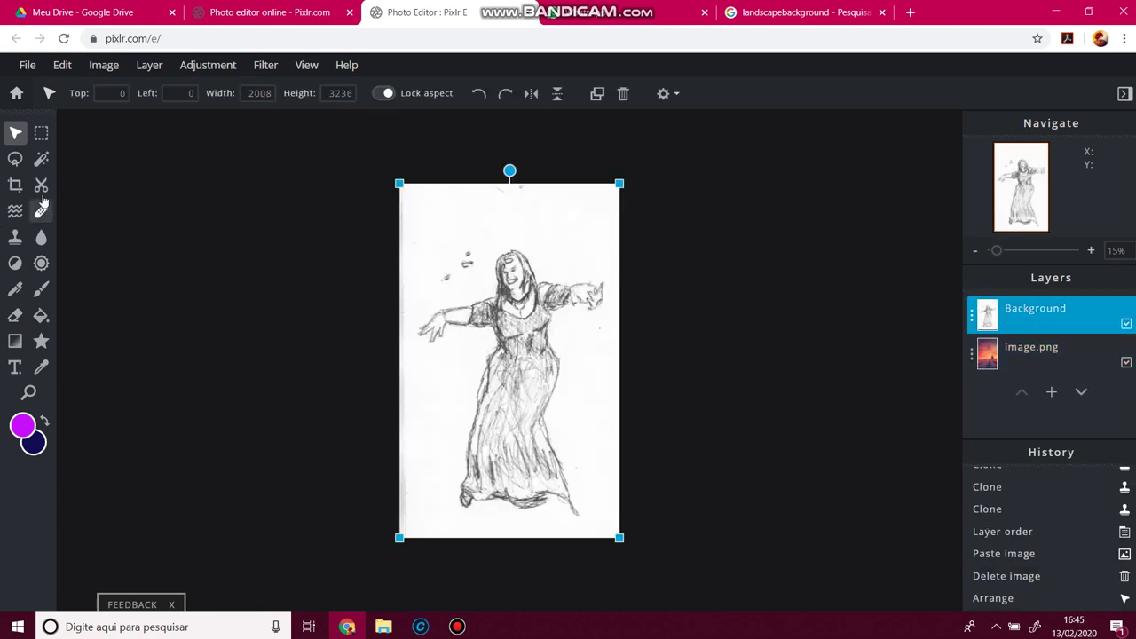
pyautogui.click(15, 315)
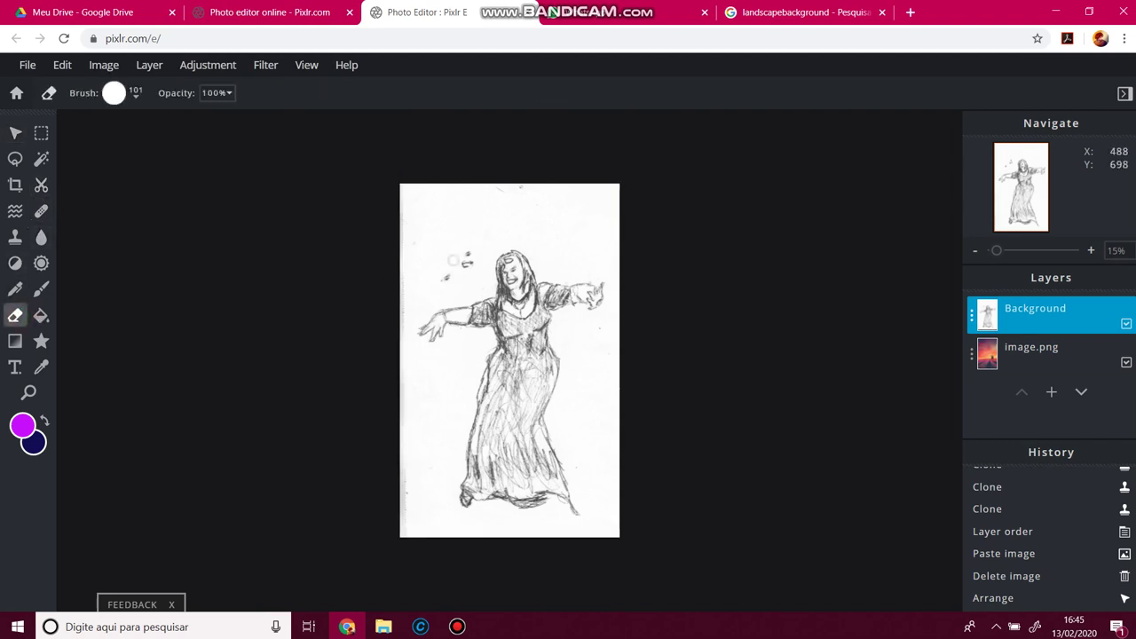
pyautogui.moveTo(465, 257); pyautogui.dragTo(443, 277)
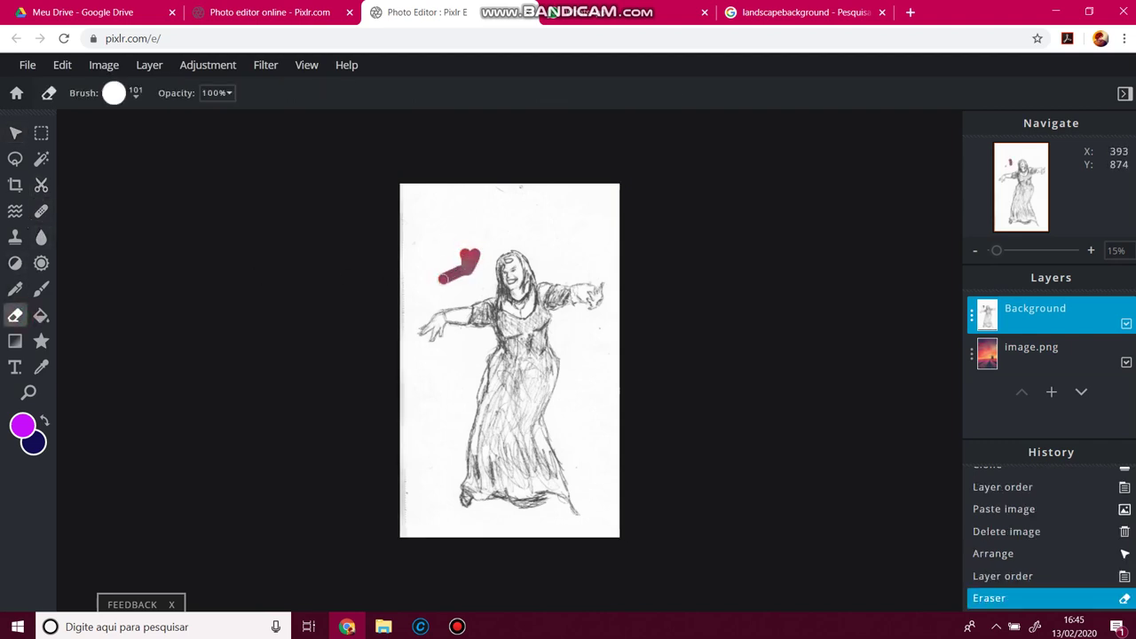
# Step: Select the white paper around the woman with the magic wand at tolerance 7, delete it, and clear the selection
pyautogui.click(41, 158)
pyautogui.click(263, 93)
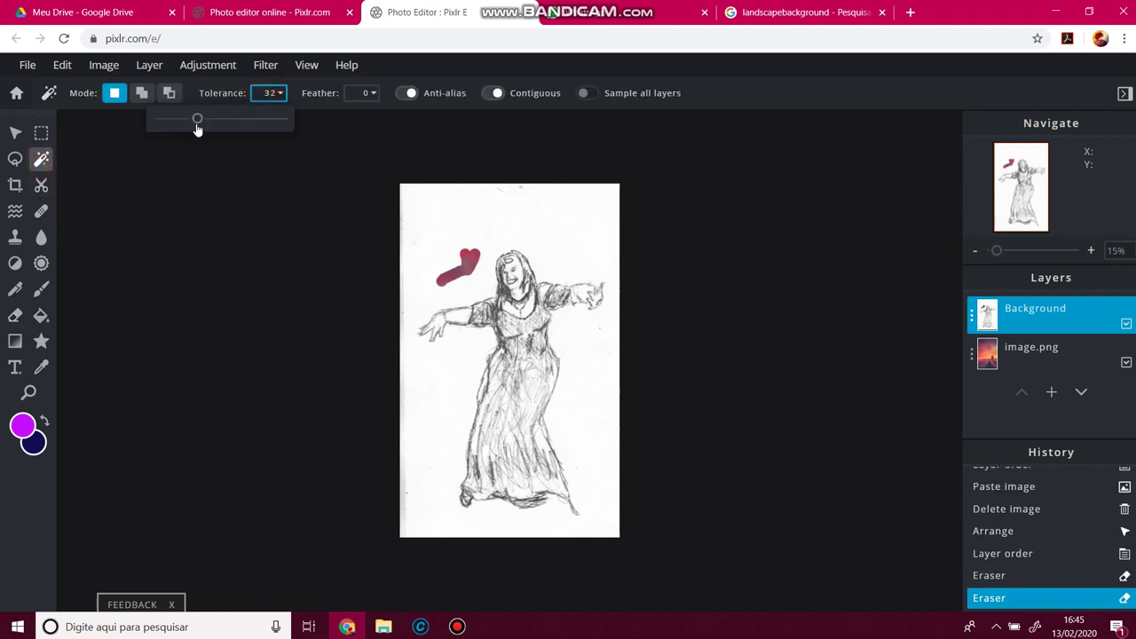
pyautogui.moveTo(197, 120); pyautogui.dragTo(177, 120)
pyautogui.click(576, 262)
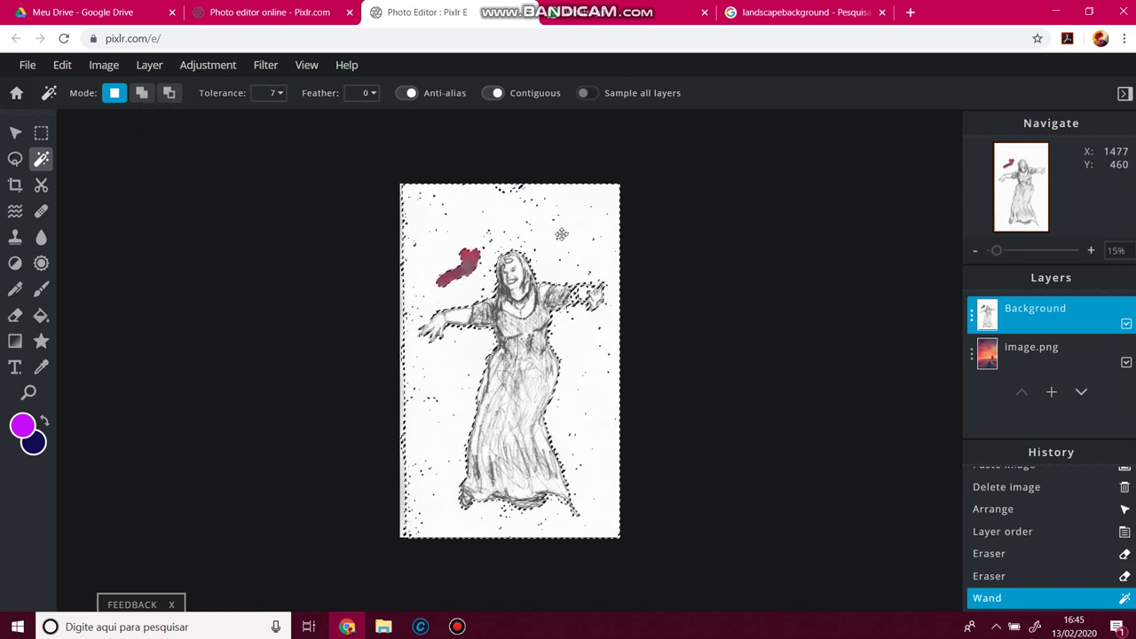
pyautogui.press('Delete')
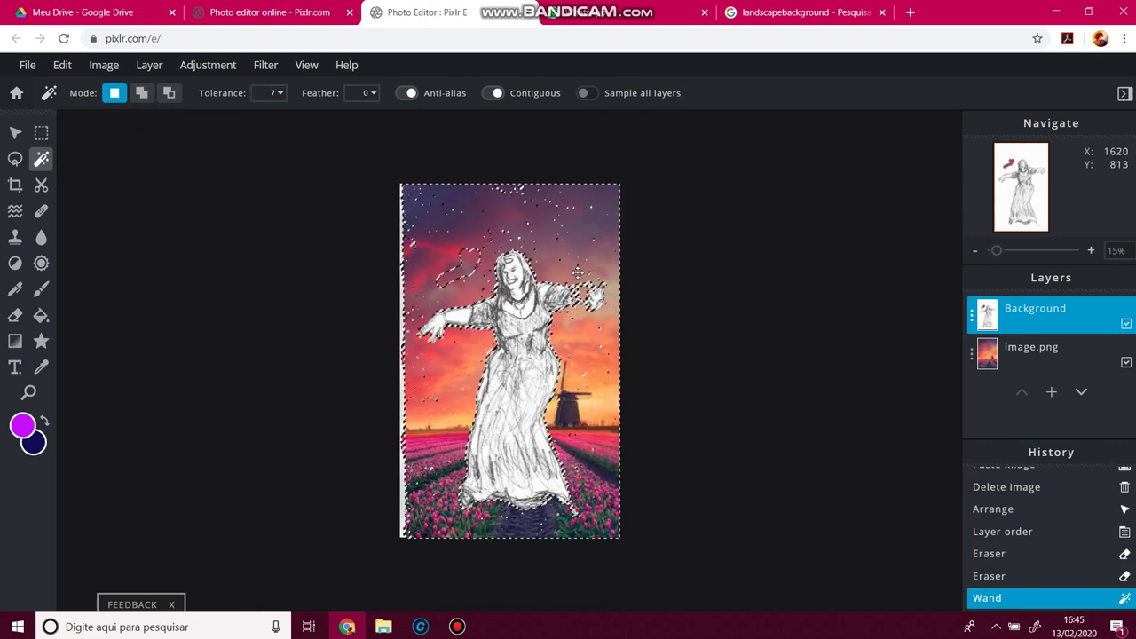
pyautogui.hotkey('ctrl', 'd')
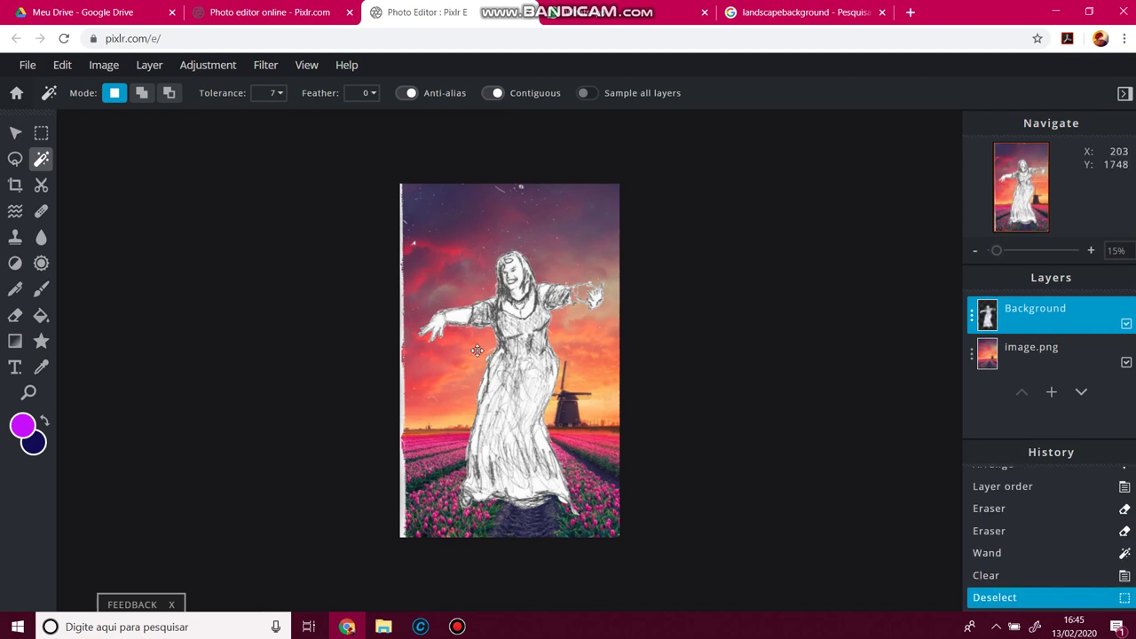
pyautogui.scroll(1, 612, 341)
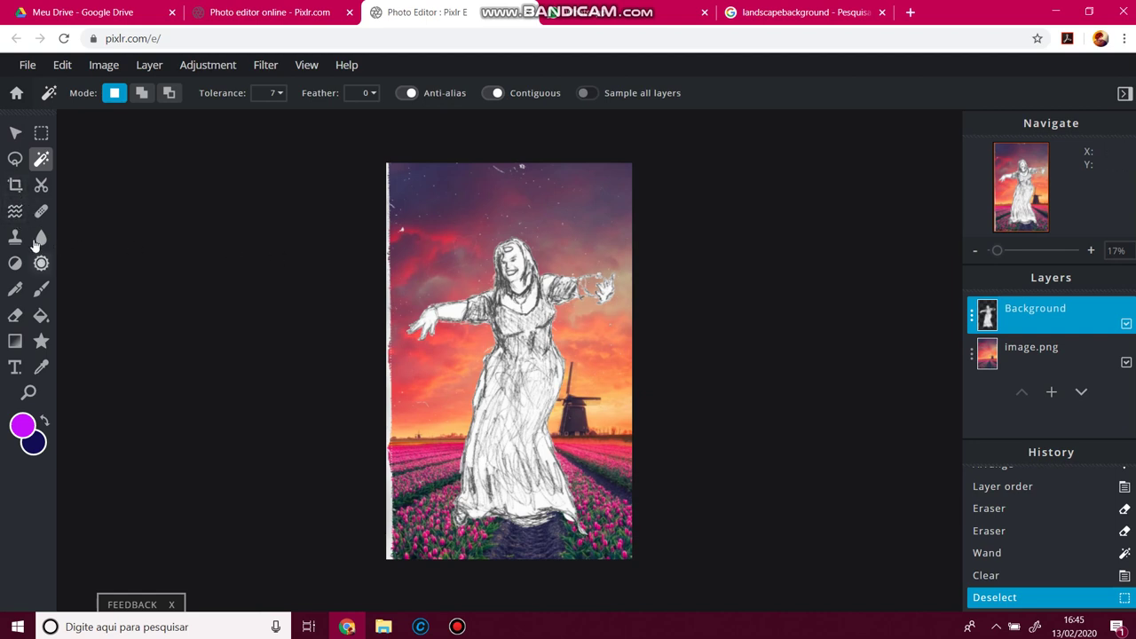
# Step: Erase the white paper strip along the sketch layer's edge beside the woman's intact hand, using a 164 px eraser
pyautogui.click(15, 315)
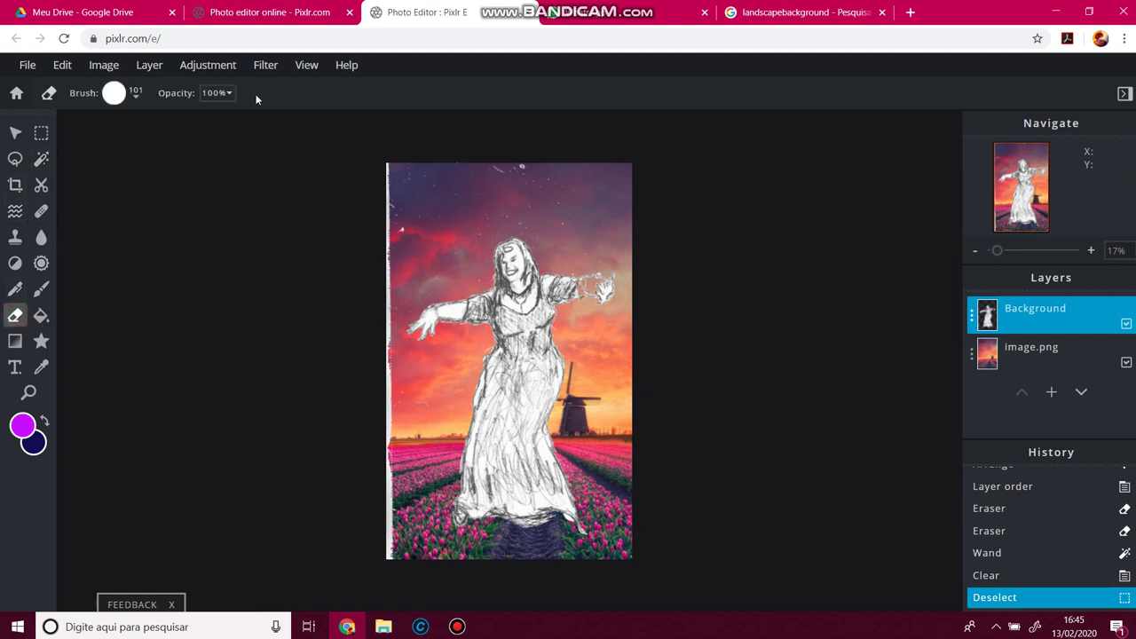
pyautogui.click(133, 96)
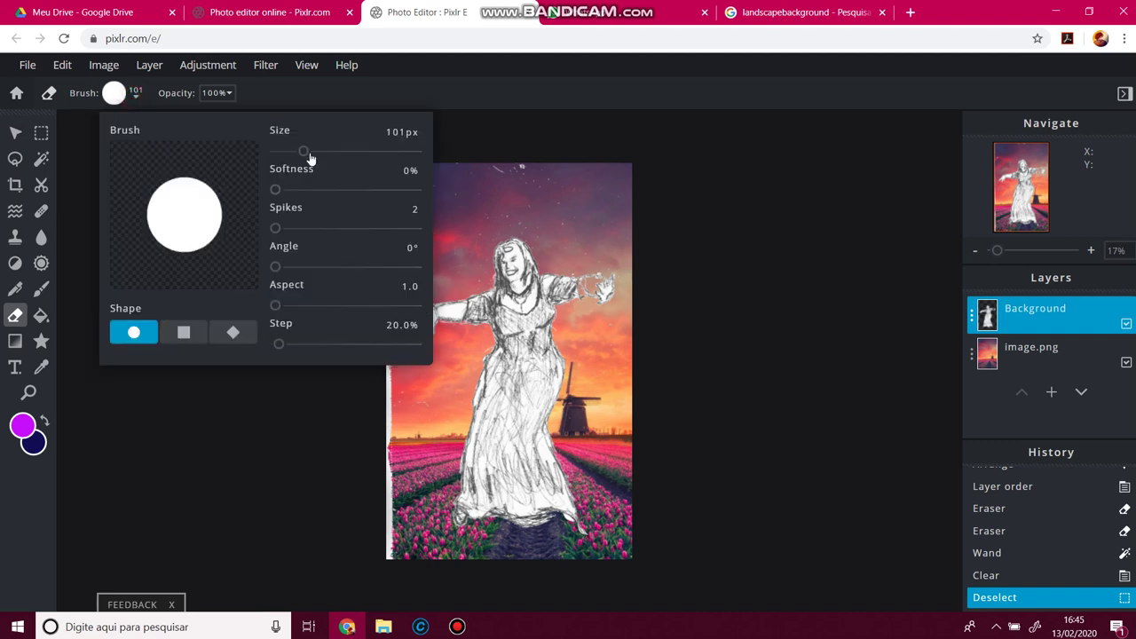
pyautogui.moveTo(311, 158); pyautogui.dragTo(323, 153)
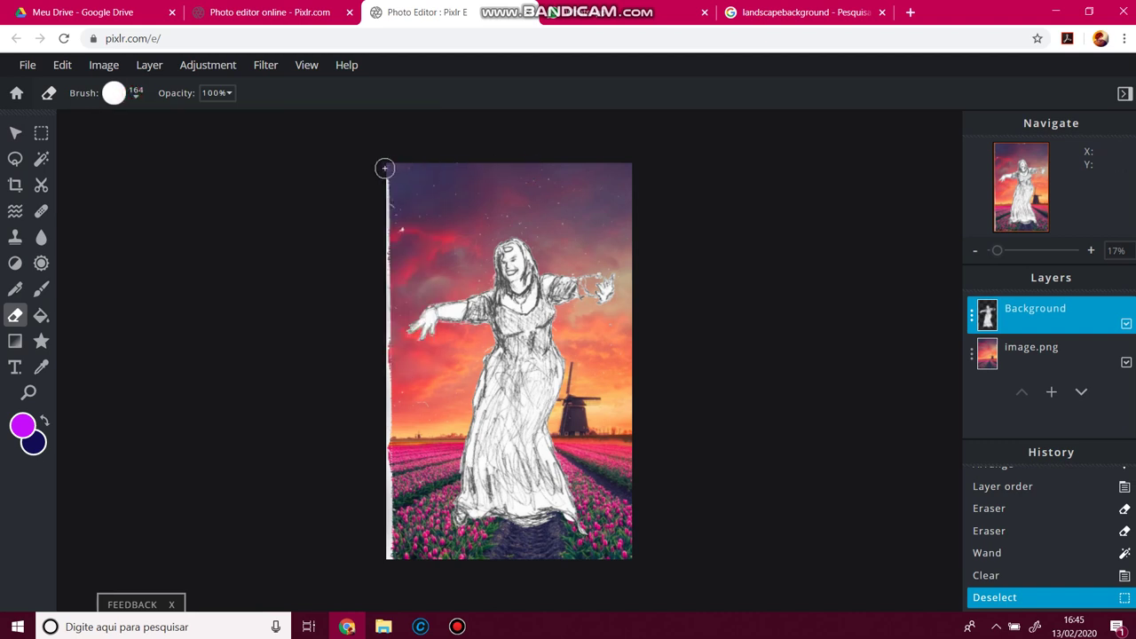
pyautogui.moveTo(385, 167); pyautogui.dragTo(385, 373)
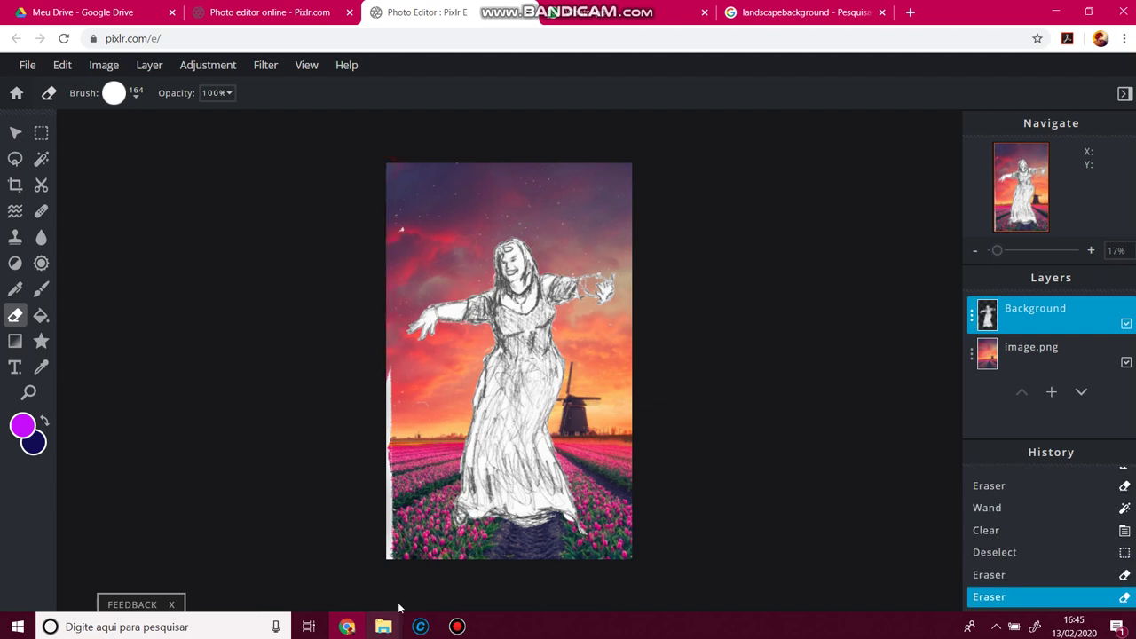
pyautogui.moveTo(386, 561); pyautogui.dragTo(411, 314)
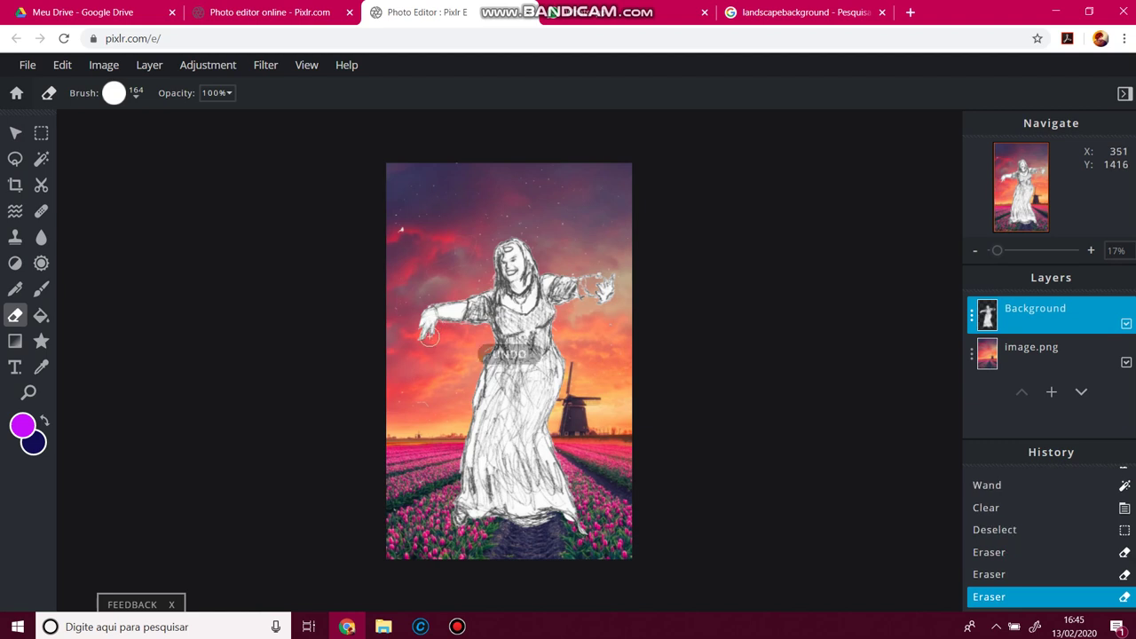
pyautogui.hotkey('ctrl', 'z')
pyautogui.moveTo(393, 455); pyautogui.dragTo(384, 545)
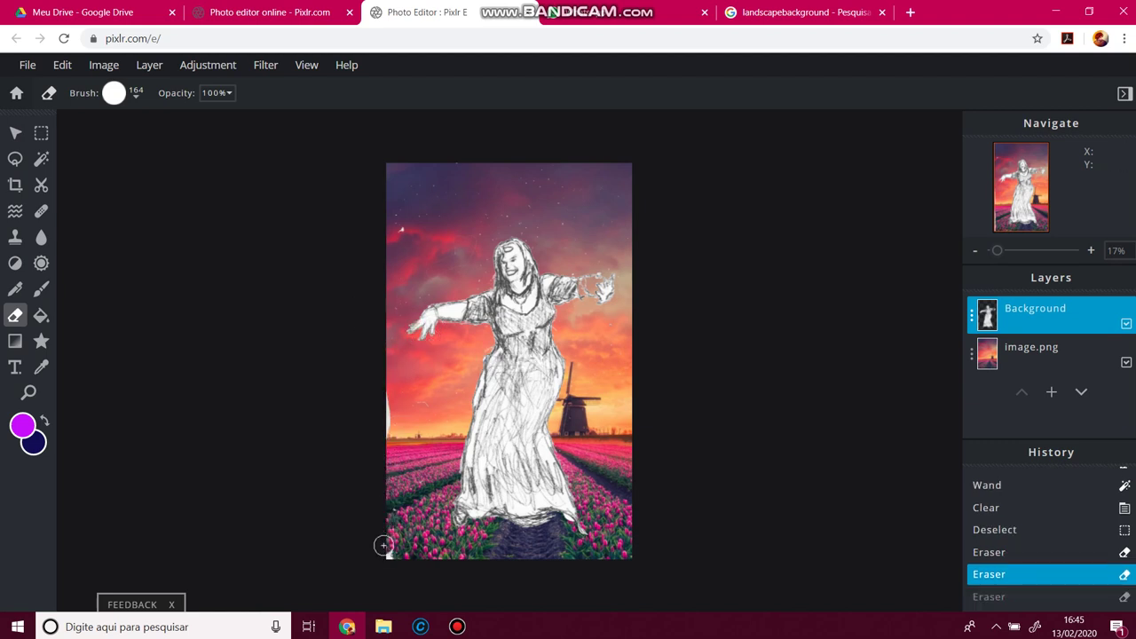
pyautogui.moveTo(384, 438); pyautogui.dragTo(386, 357)
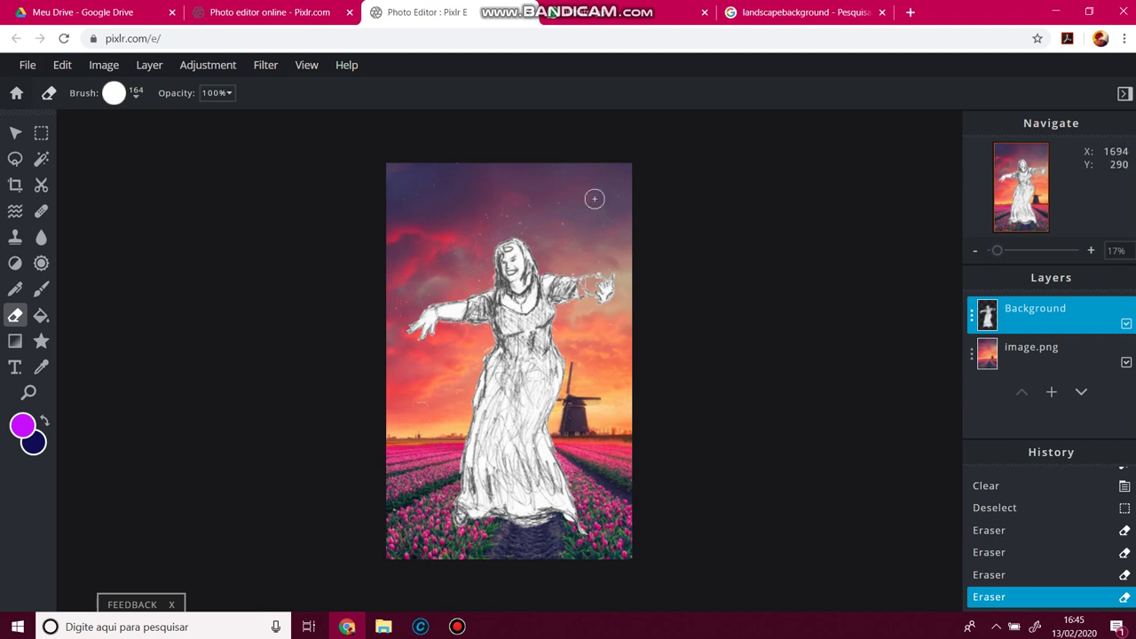
# Step: Erase the woman's outstretched forearm and hand on the windmill side of the sketch, up to the sleeve
pyautogui.moveTo(597, 260); pyautogui.dragTo(613, 309)
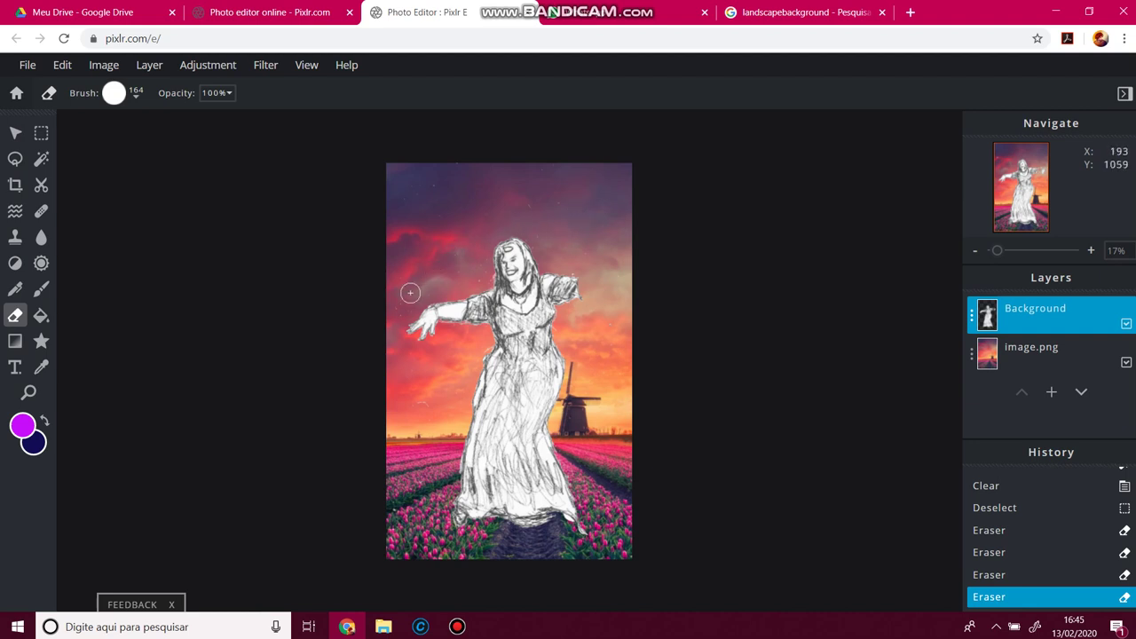
pyautogui.moveTo(602, 438); pyautogui.dragTo(530, 405)
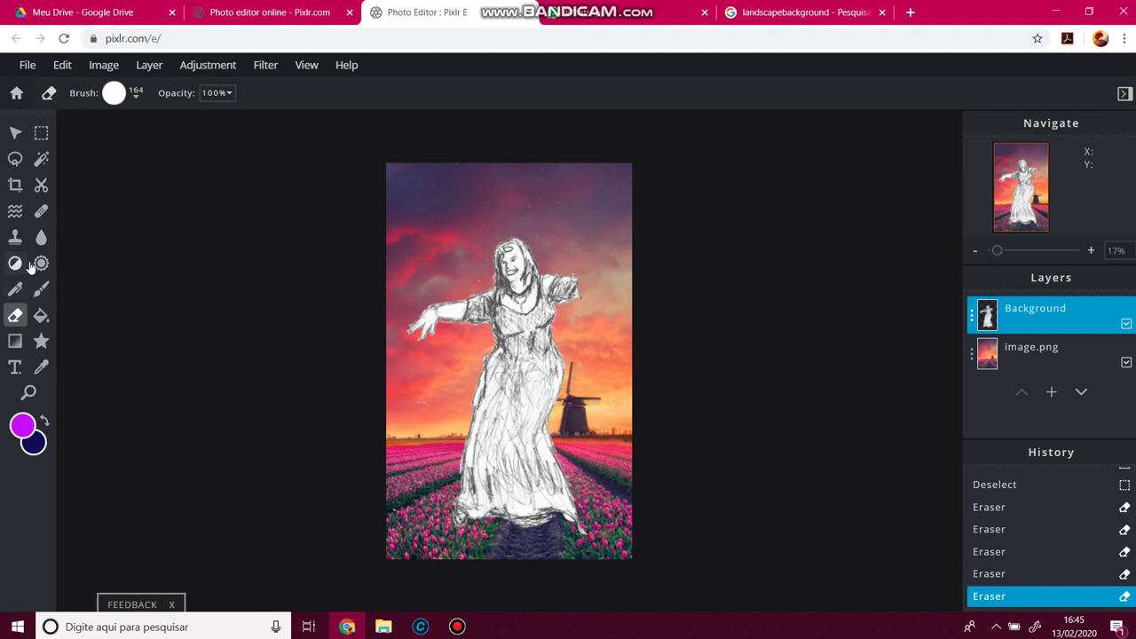
# Step: Set the Blur tool's brush to 364 px with 85% softness
pyautogui.click(41, 236)
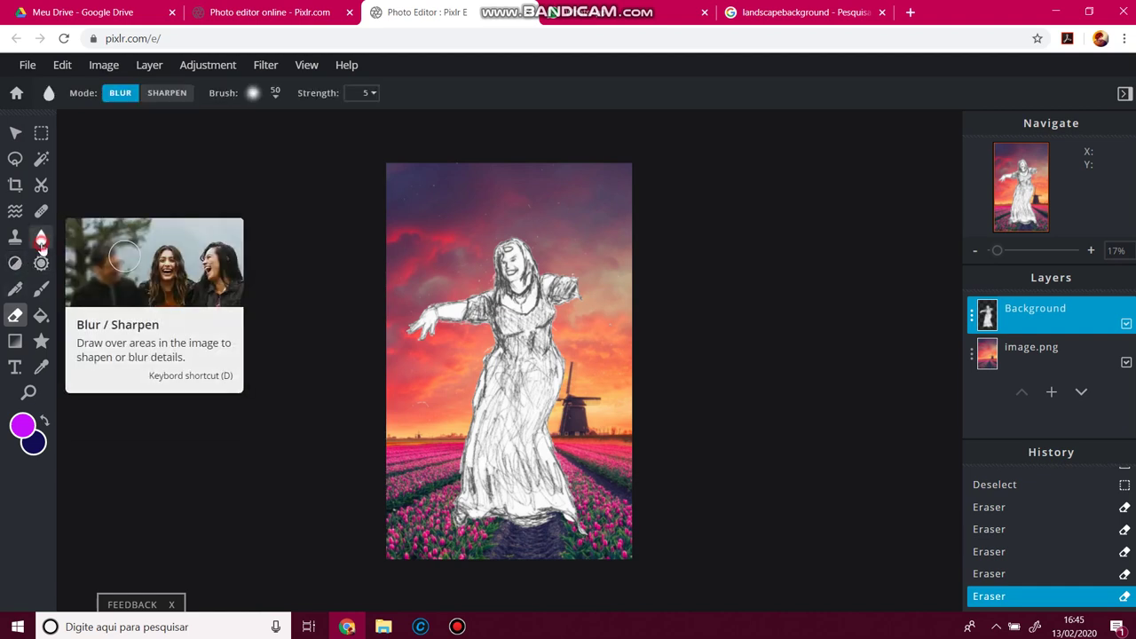
pyautogui.click(254, 95)
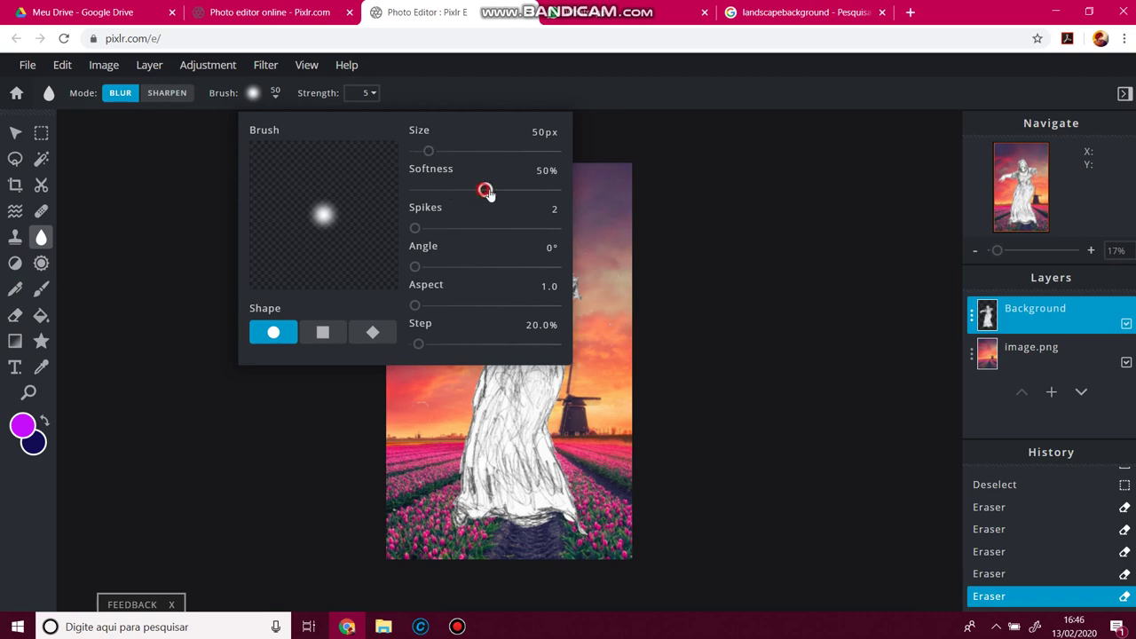
pyautogui.moveTo(487, 193)
pyautogui.mouseDown()
pyautogui.moveTo(557, 199)
pyautogui.moveTo(536, 204)
pyautogui.mouseUp()
pyautogui.moveTo(459, 156); pyautogui.dragTo(459, 152)
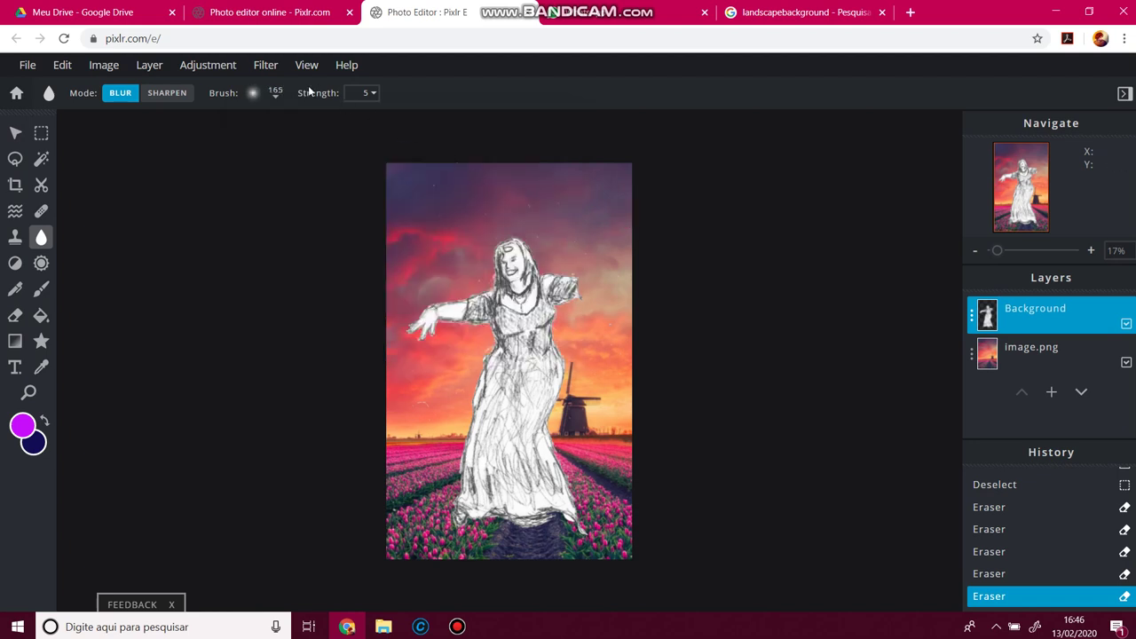
pyautogui.click(274, 100)
pyautogui.moveTo(459, 153); pyautogui.dragTo(515, 153)
# Step: Blur the windmill's body and sails on the image.png layer at strength 5
pyautogui.scroll(8, 581, 401)
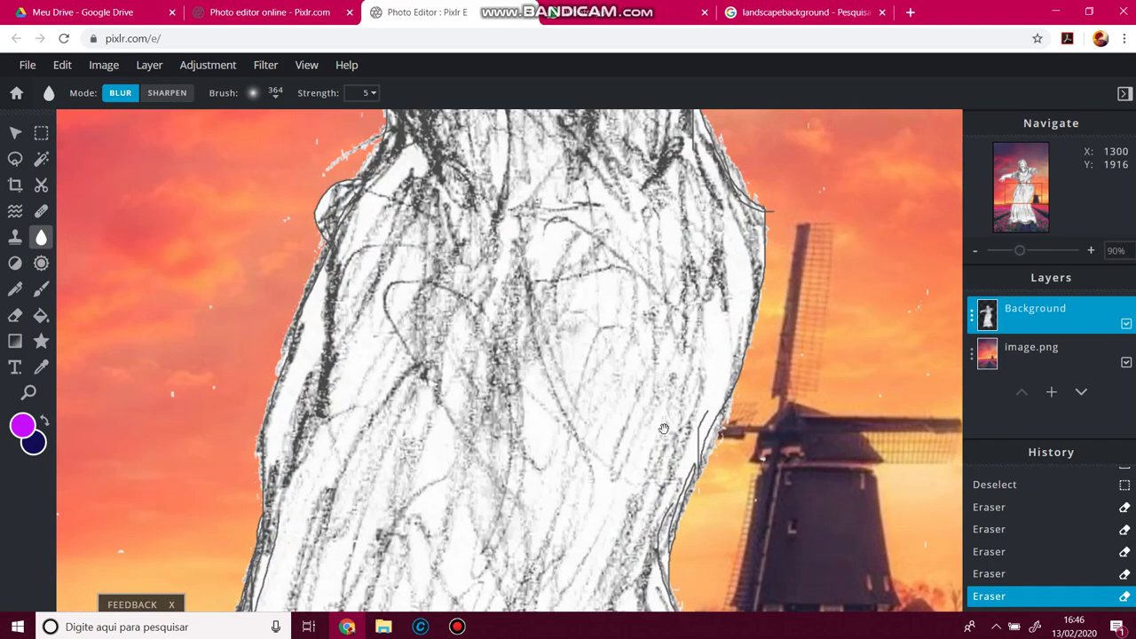
pyautogui.moveTo(664, 428)
pyautogui.mouseDown()
pyautogui.moveTo(621, 290)
pyautogui.moveTo(482, 278)
pyautogui.mouseUp()
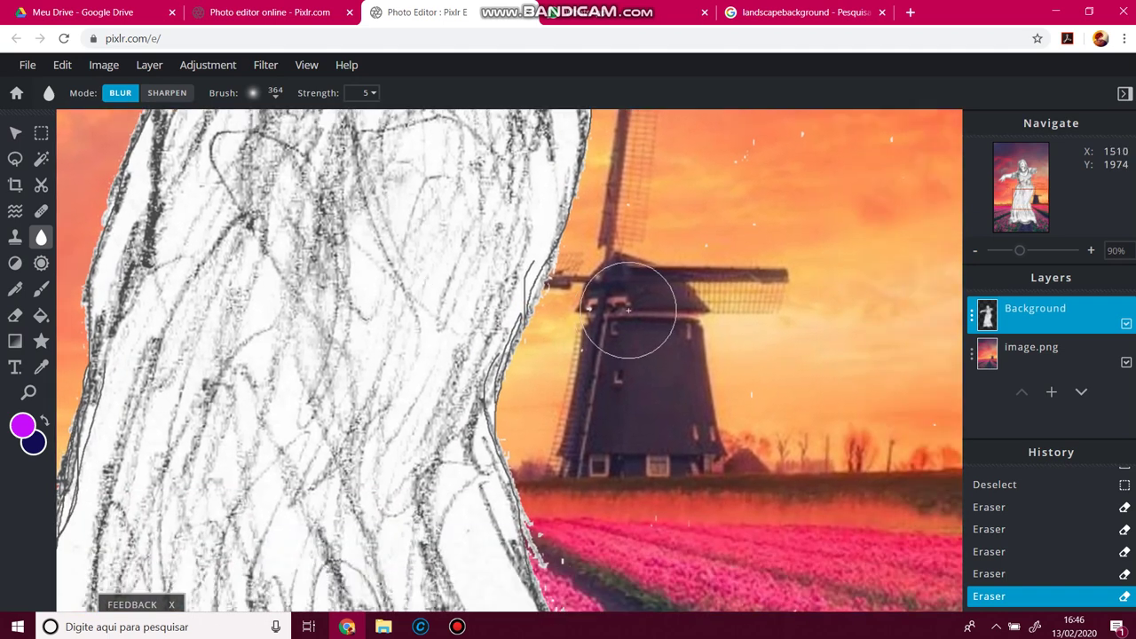
pyautogui.moveTo(628, 299)
pyautogui.mouseDown()
pyautogui.moveTo(653, 260)
pyautogui.moveTo(648, 311)
pyautogui.moveTo(712, 321)
pyautogui.mouseUp()
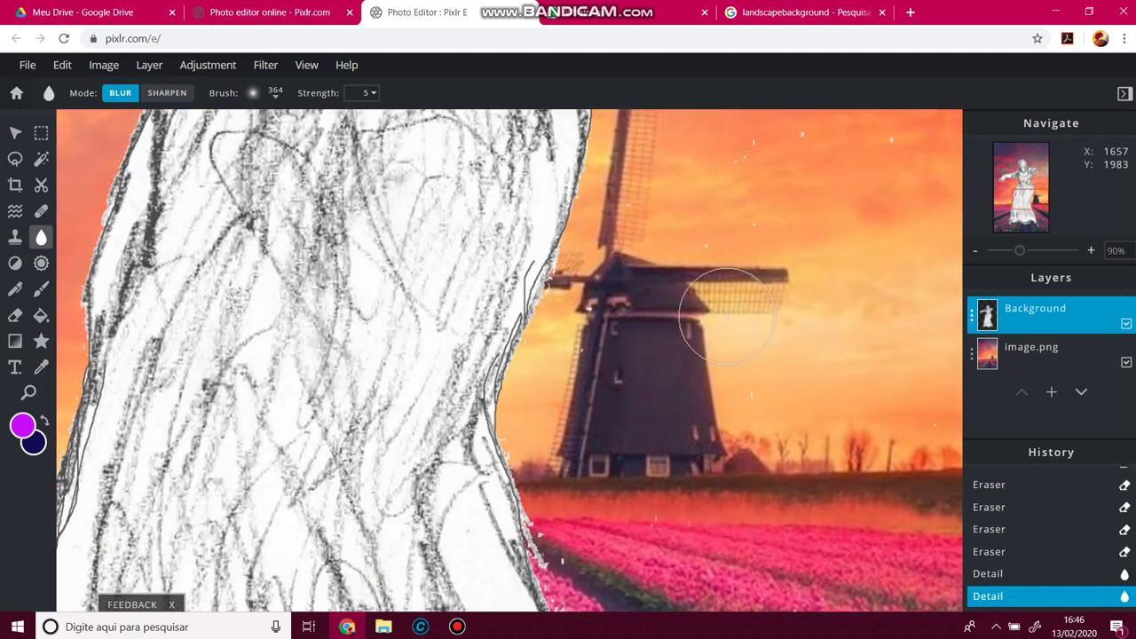
pyautogui.click(1024, 352)
pyautogui.moveTo(706, 287)
pyautogui.mouseDown()
pyautogui.moveTo(762, 289)
pyautogui.moveTo(621, 320)
pyautogui.moveTo(576, 402)
pyautogui.moveTo(588, 426)
pyautogui.moveTo(570, 468)
pyautogui.moveTo(589, 456)
pyautogui.moveTo(651, 464)
pyautogui.moveTo(692, 447)
pyautogui.moveTo(796, 455)
pyautogui.mouseUp()
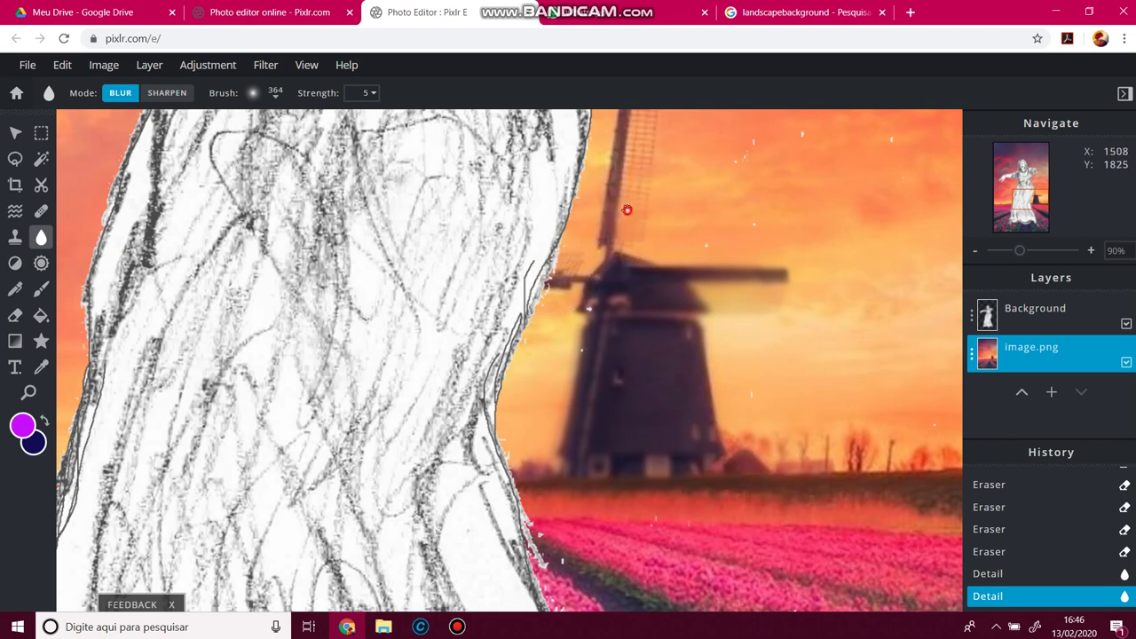
pyautogui.scroll(3, 621, 213)
pyautogui.moveTo(585, 332)
pyautogui.mouseDown()
pyautogui.moveTo(633, 284)
pyautogui.moveTo(639, 217)
pyautogui.mouseUp()
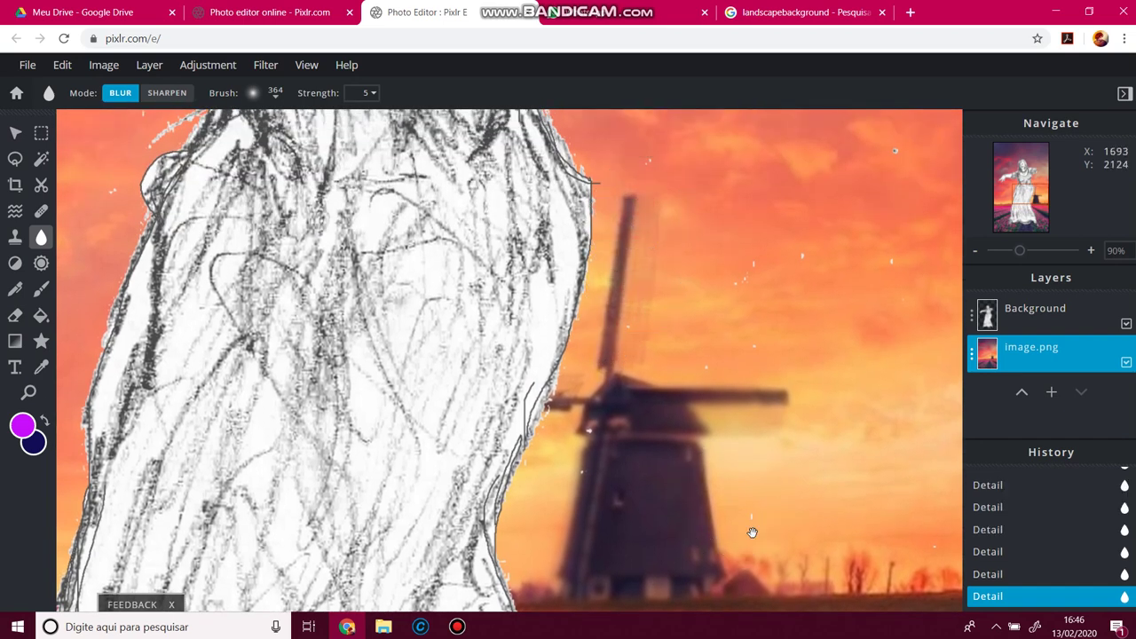
pyautogui.scroll(-3, 684, 388)
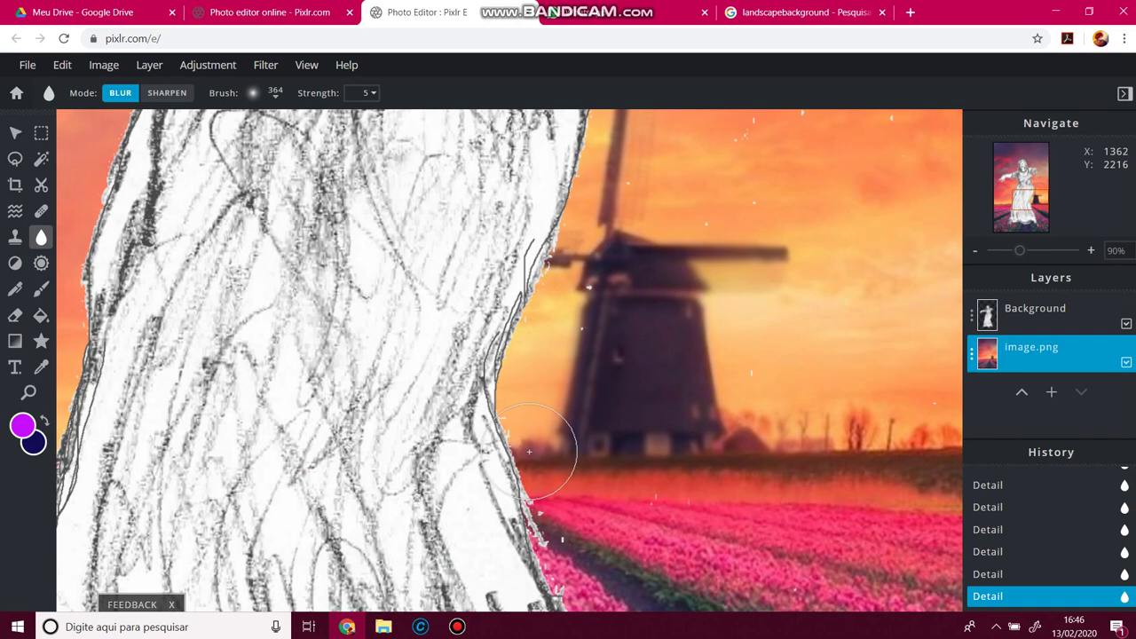
pyautogui.scroll(-1, 931, 434)
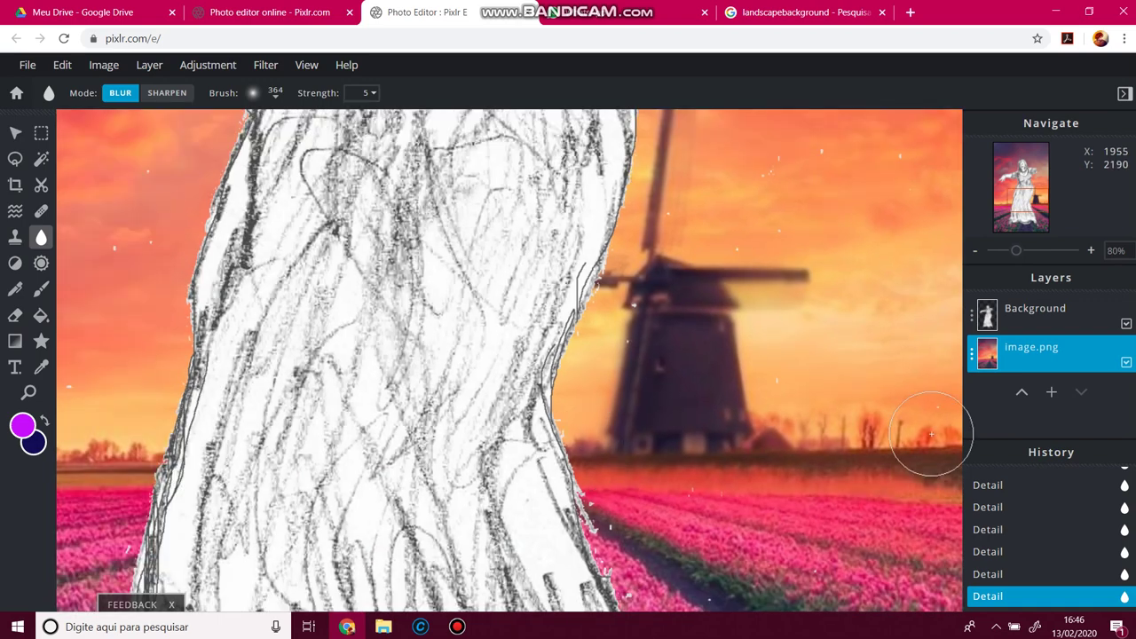
pyautogui.scroll(-3, 931, 434)
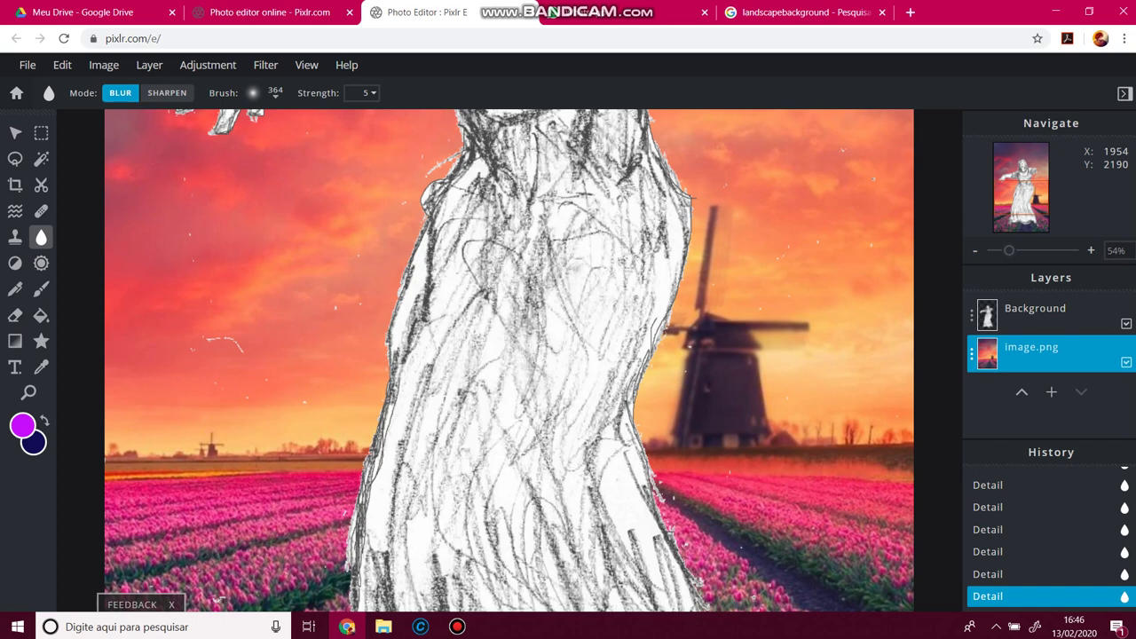
pyautogui.click(1055, 12)
pyautogui.click(976, 78)
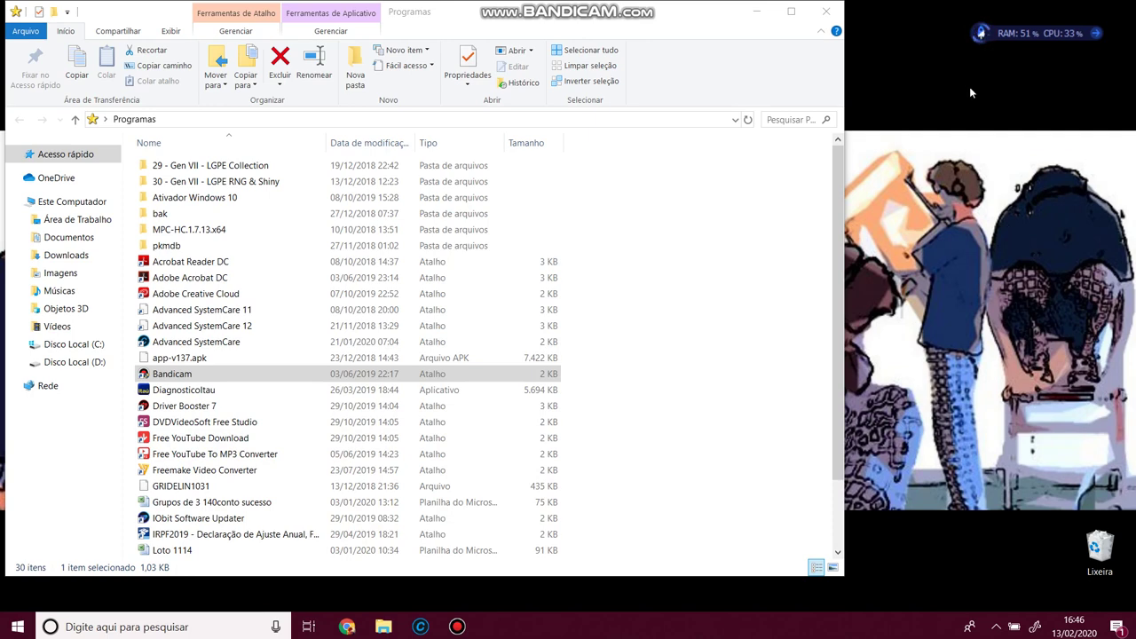
pyautogui.click(347, 627)
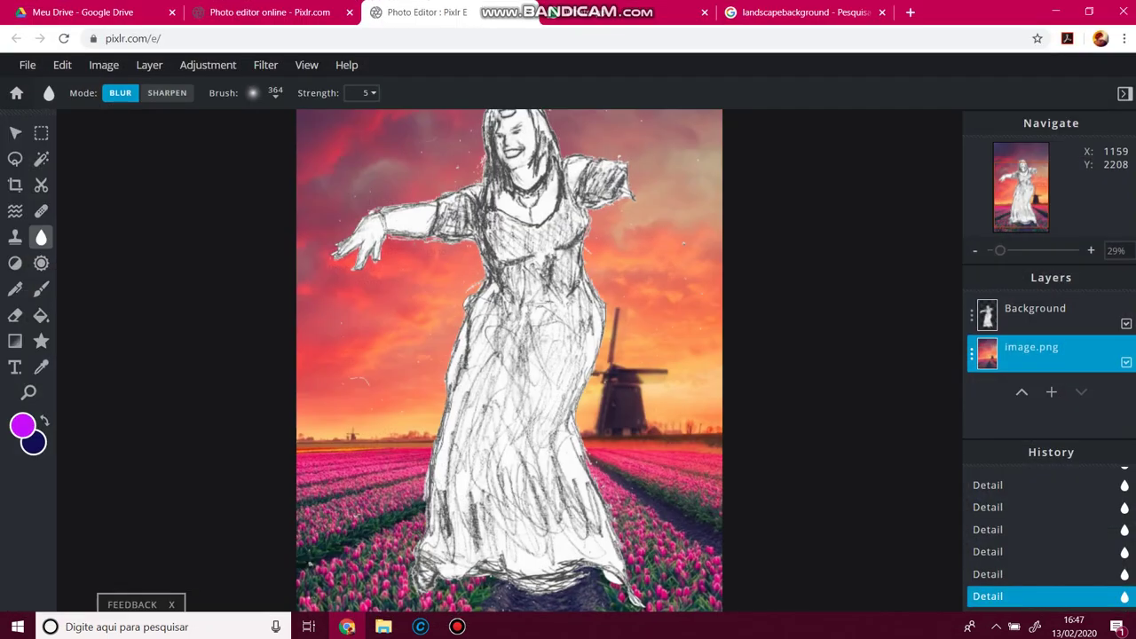
# Step: Raise the blur strength to 49 and blur the horizon line on both sides of the woman
pyautogui.moveTo(639, 384)
pyautogui.mouseDown()
pyautogui.moveTo(647, 431)
pyautogui.moveTo(677, 432)
pyautogui.mouseUp()
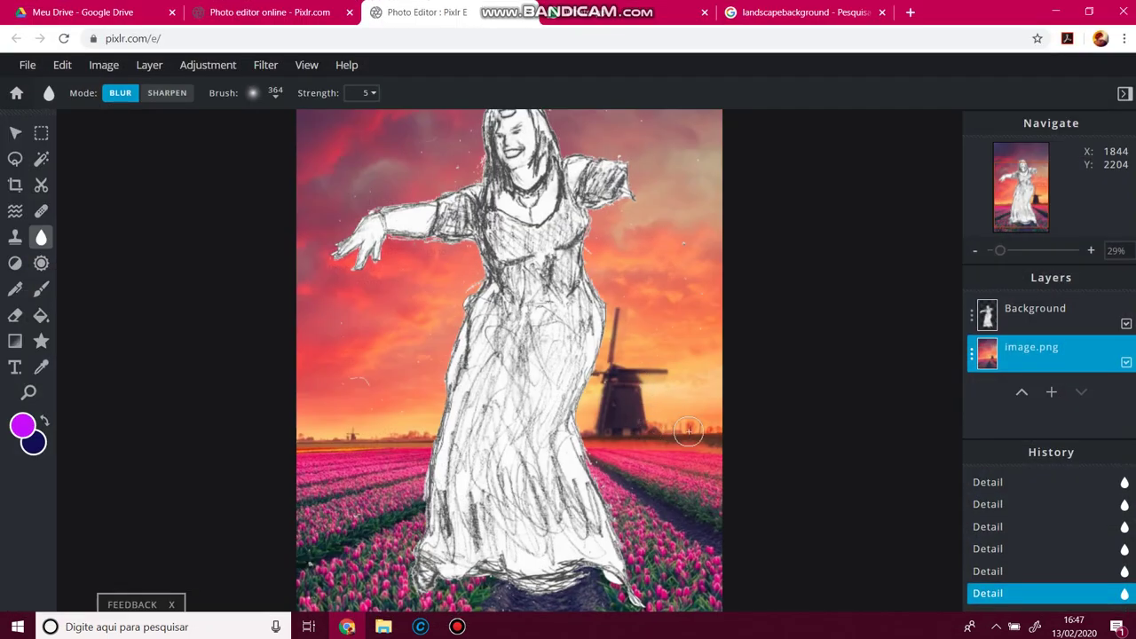
pyautogui.click(370, 93)
pyautogui.moveTo(321, 121); pyautogui.dragTo(310, 121)
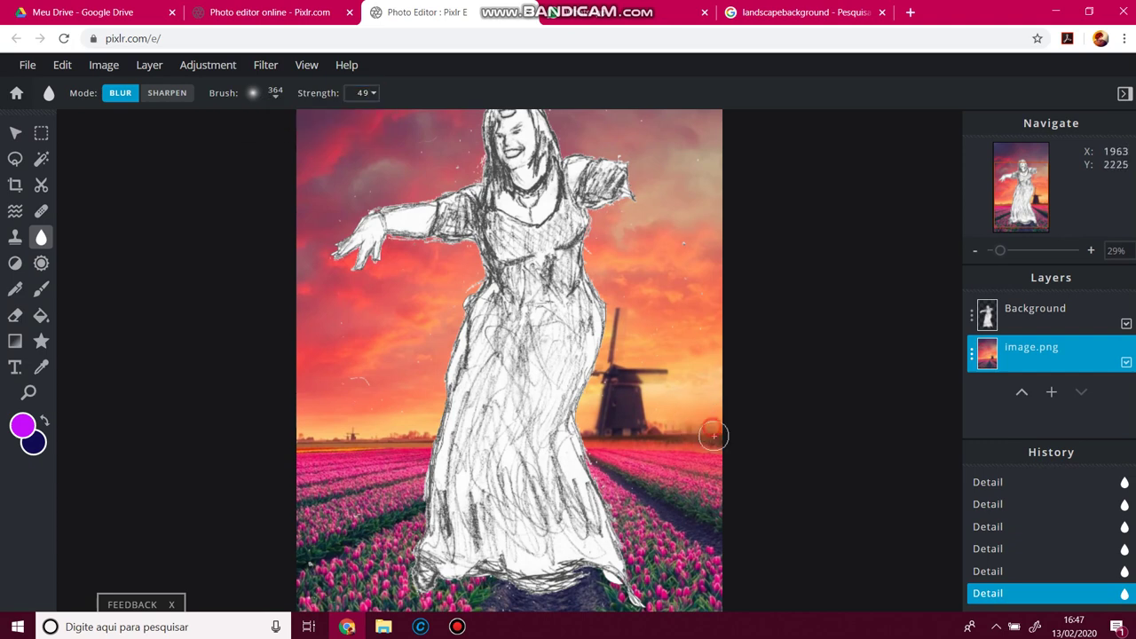
pyautogui.moveTo(617, 441); pyautogui.dragTo(297, 441)
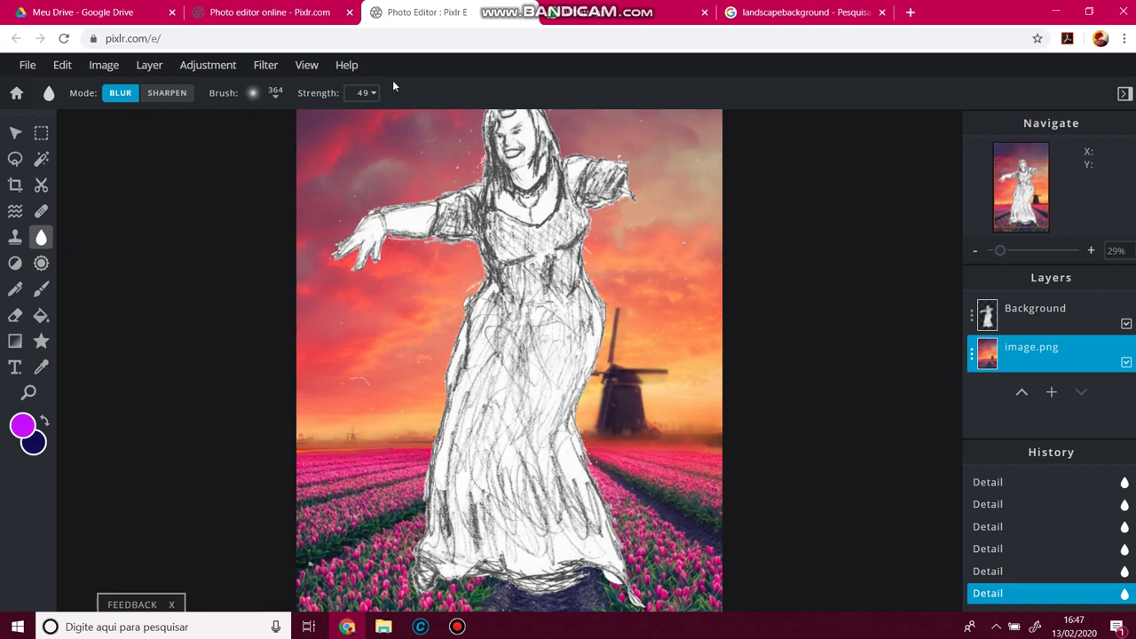
# Step: Enlarge the blur brush to 500 px and blur the windmill and the horizon around it more heavily
pyautogui.click(275, 99)
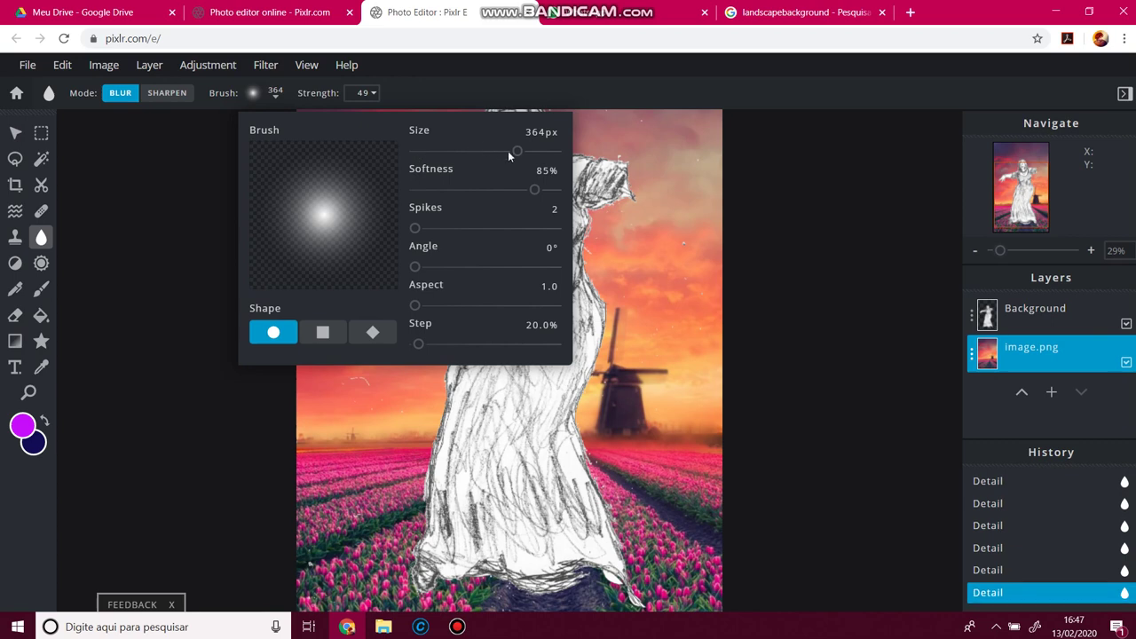
pyautogui.moveTo(507, 151); pyautogui.dragTo(793, 172)
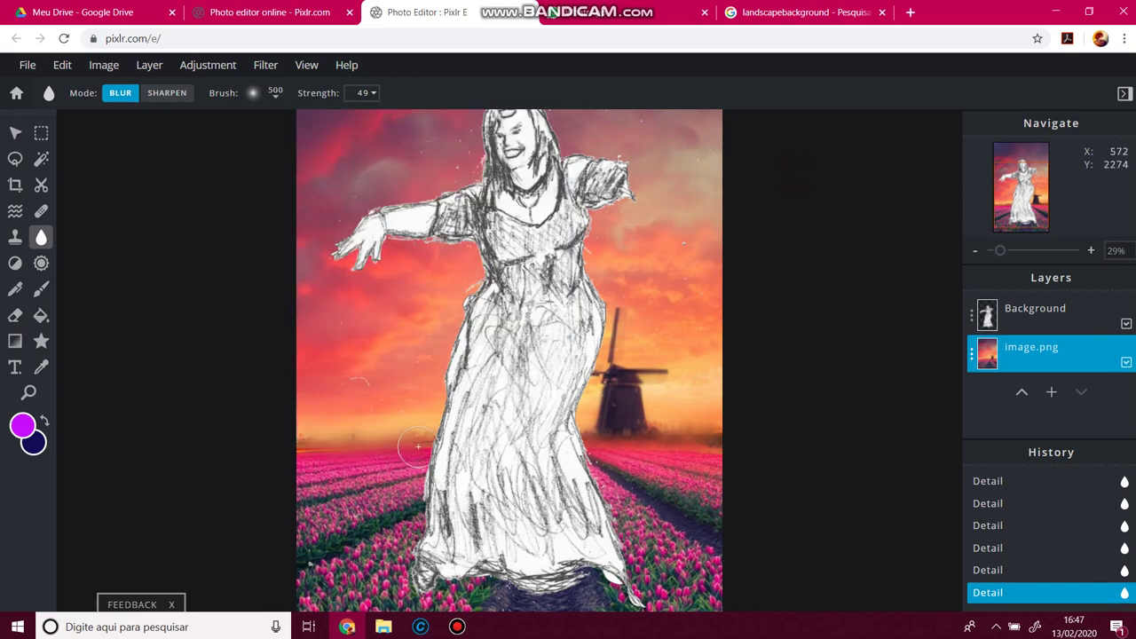
pyautogui.moveTo(683, 401)
pyautogui.mouseDown()
pyautogui.moveTo(637, 374)
pyautogui.moveTo(604, 388)
pyautogui.moveTo(597, 414)
pyautogui.moveTo(620, 401)
pyautogui.moveTo(615, 312)
pyautogui.moveTo(603, 385)
pyautogui.moveTo(676, 384)
pyautogui.moveTo(612, 421)
pyautogui.moveTo(596, 412)
pyautogui.moveTo(626, 418)
pyautogui.mouseUp()
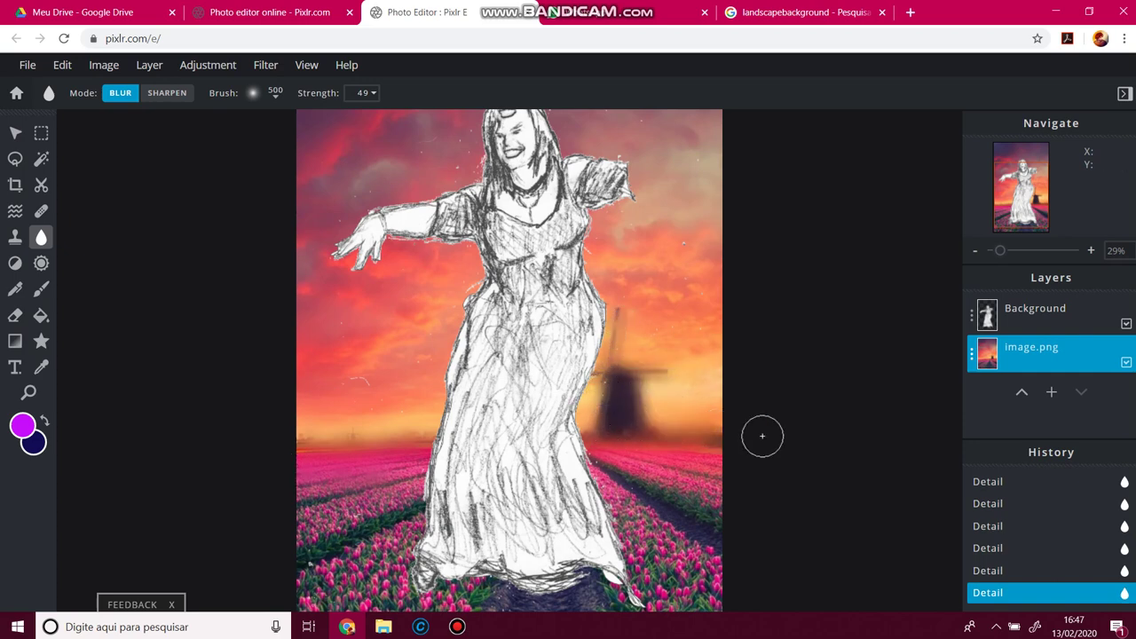
pyautogui.scroll(-2, 755, 390)
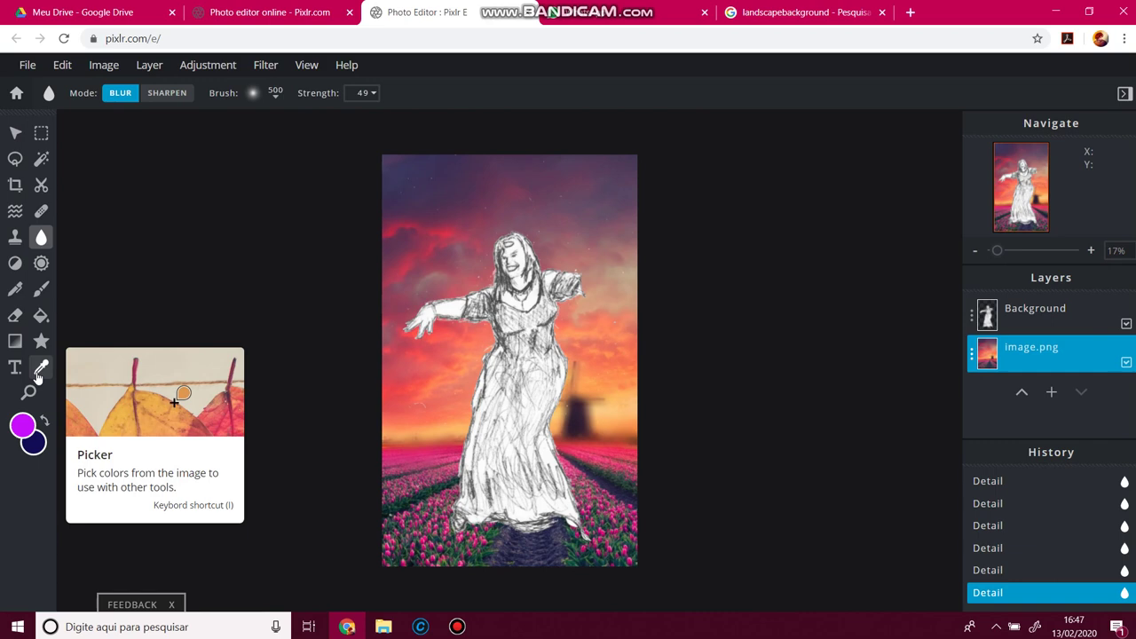
# Step: Pick light orange from the sky beside the windmill as the secondary colour and pink from the tulip field as the main colour
pyautogui.click(40, 371)
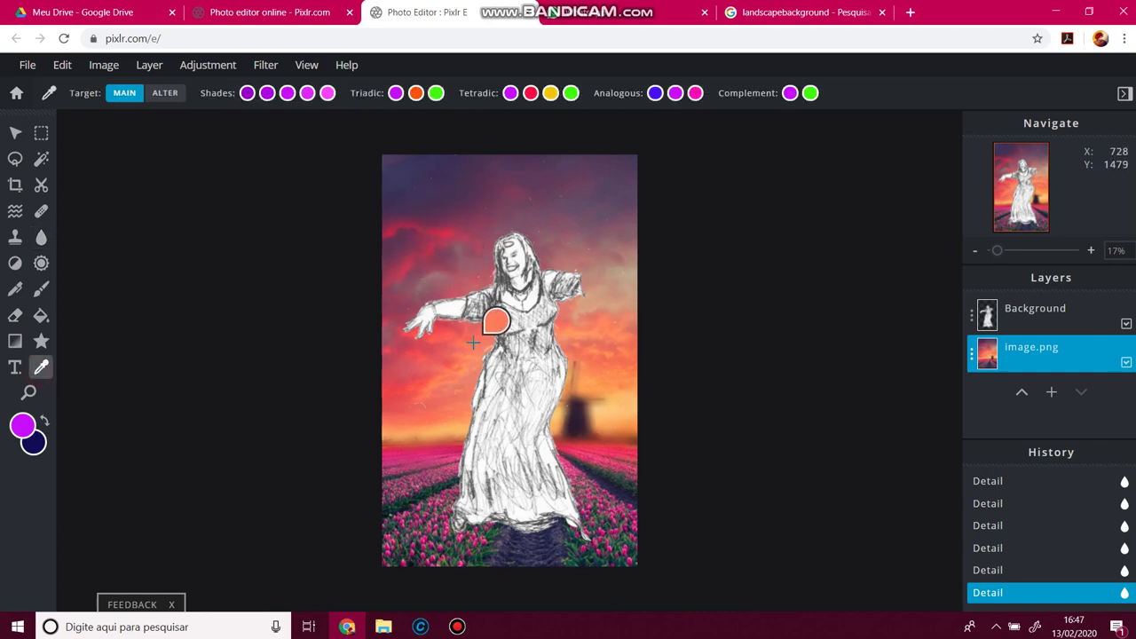
pyautogui.click(600, 416)
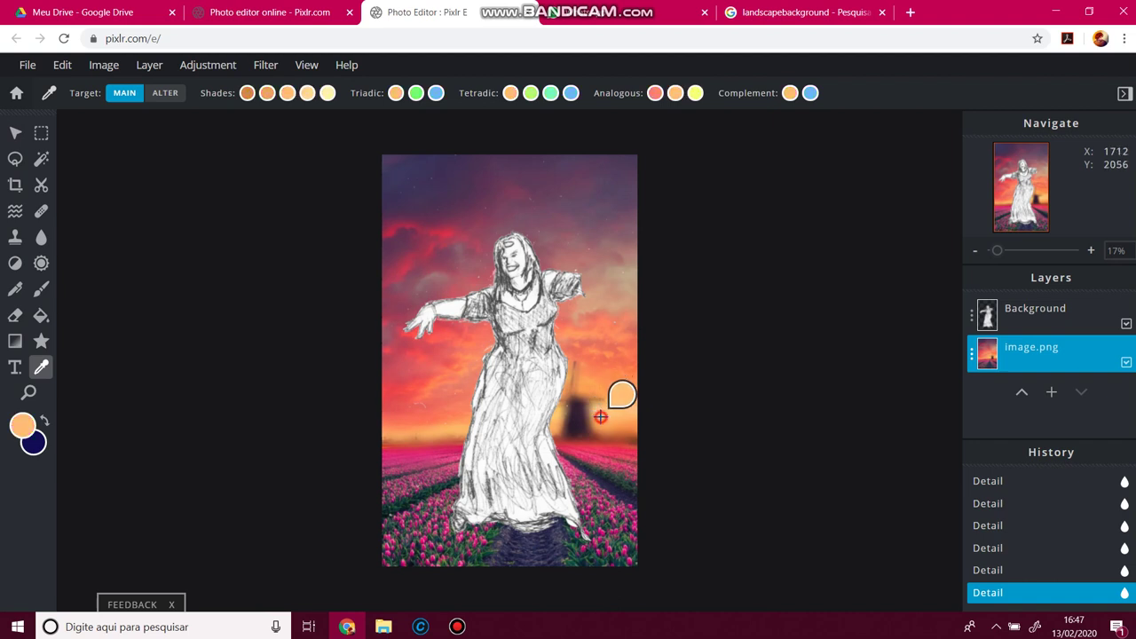
pyautogui.click(42, 423)
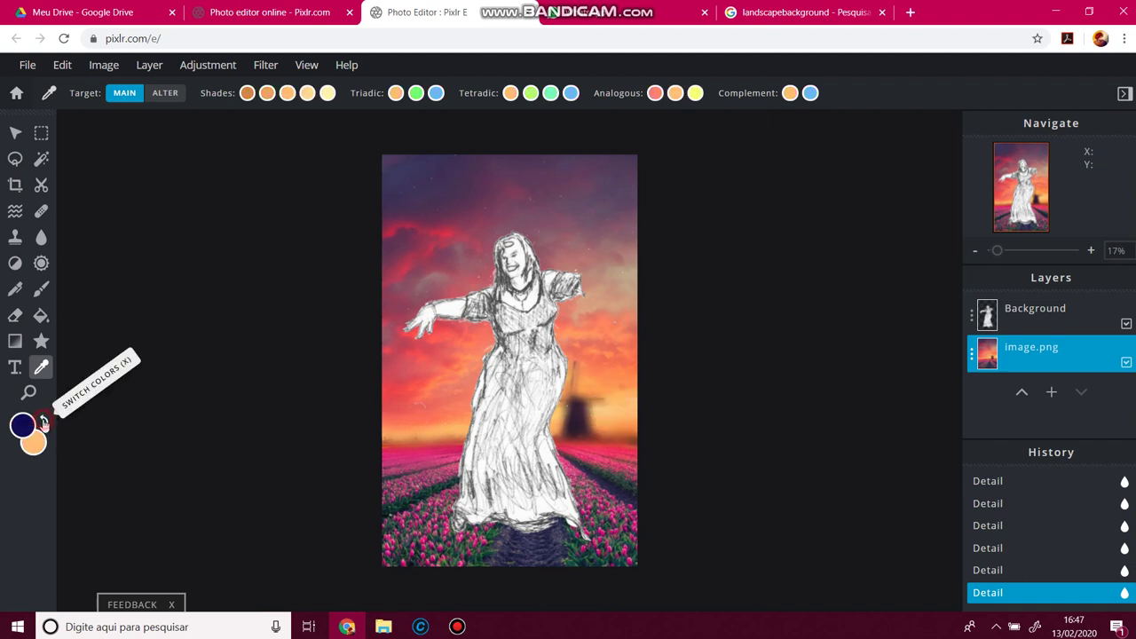
pyautogui.click(429, 474)
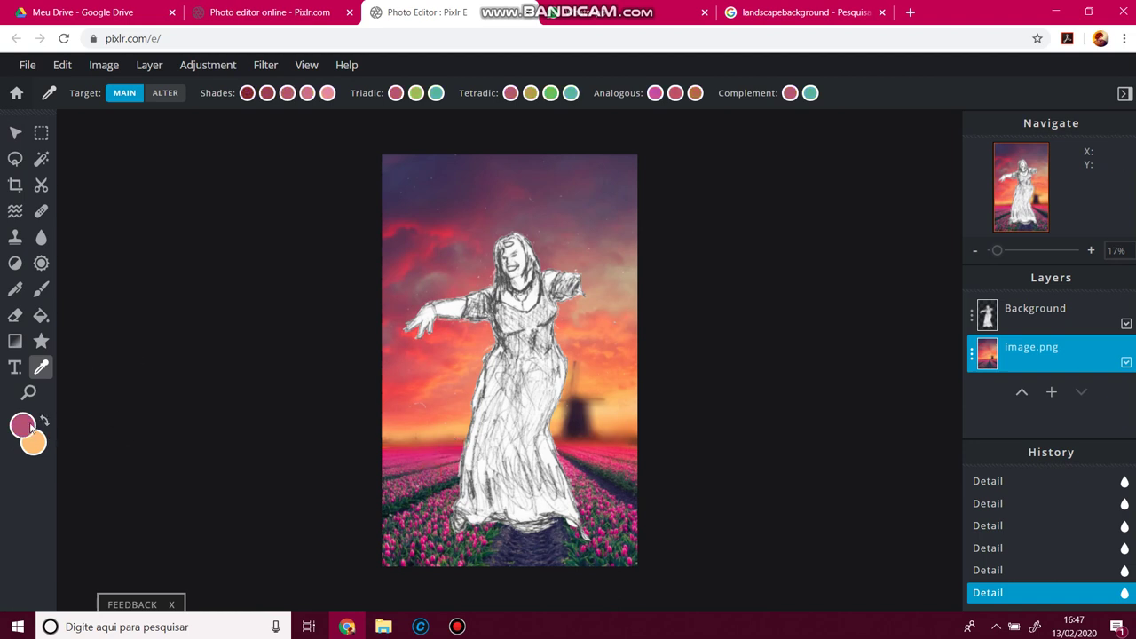
# Step: Increase the saturation of the tulips beside the skirt's left edge with the Sponge tool, brush 40 and strength 30
pyautogui.click(41, 263)
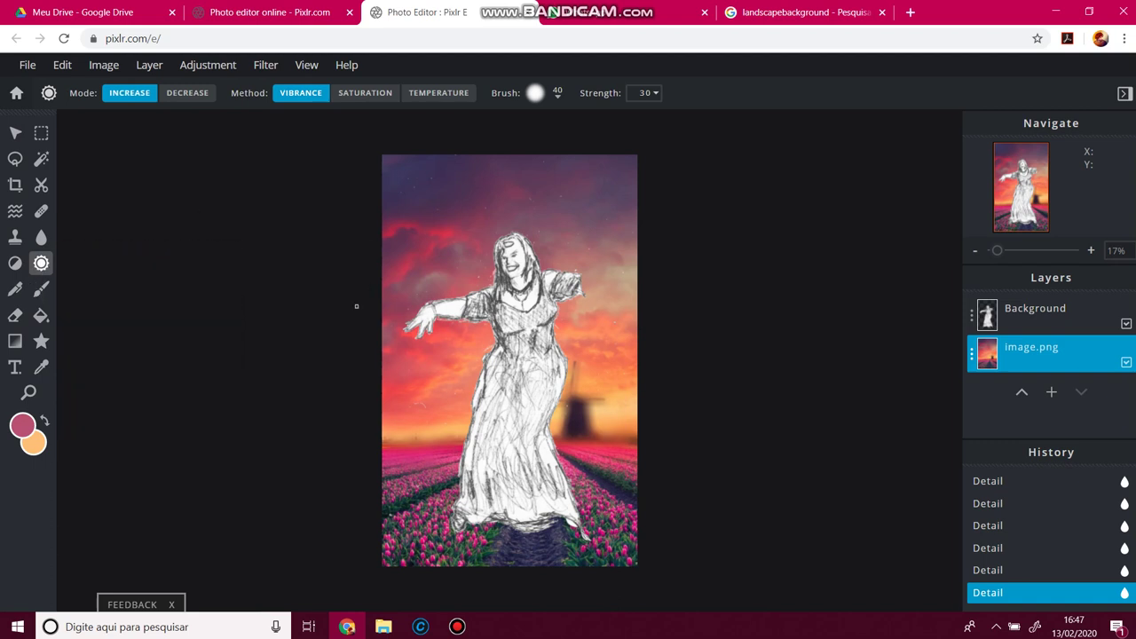
pyautogui.click(377, 98)
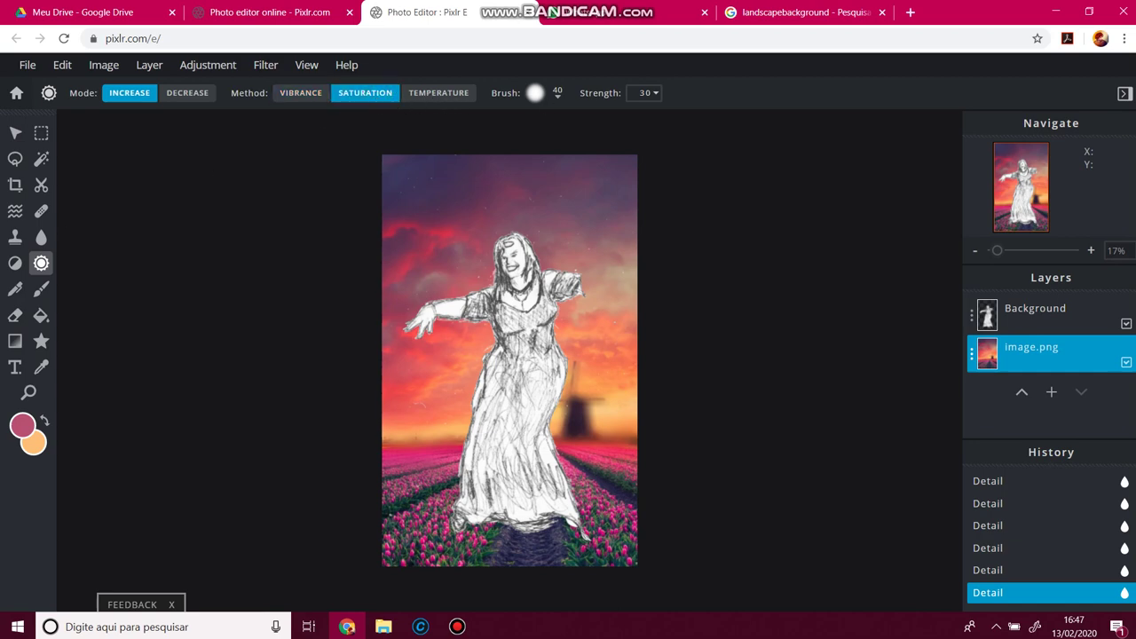
pyautogui.scroll(8, 635, 456)
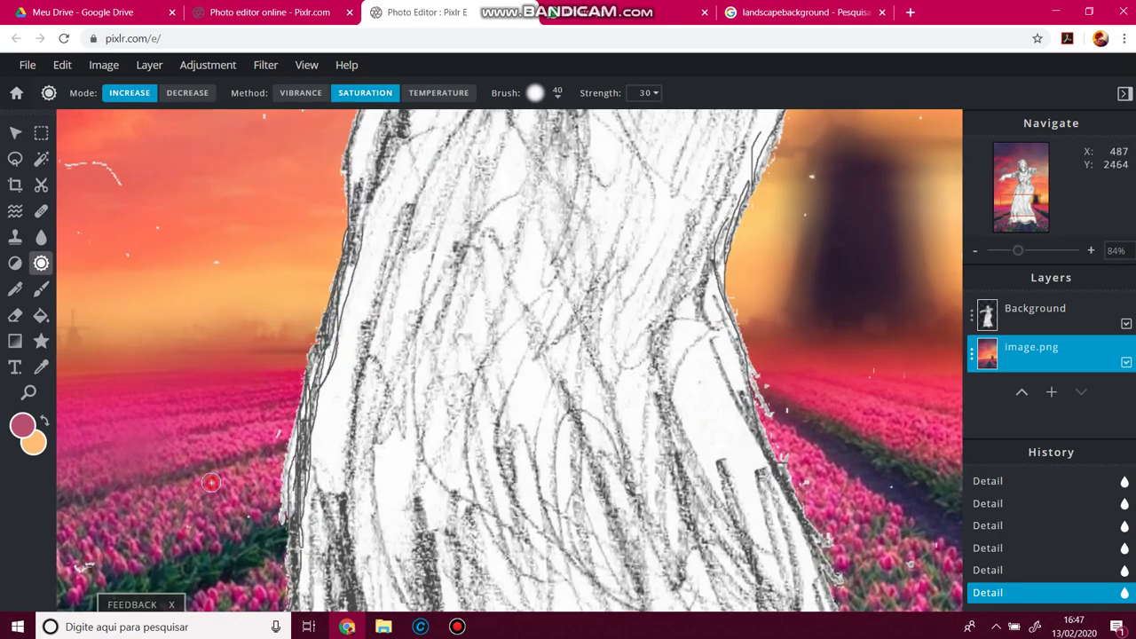
pyautogui.moveTo(550, 372)
pyautogui.mouseDown()
pyautogui.moveTo(375, 417)
pyautogui.moveTo(399, 373)
pyautogui.moveTo(526, 319)
pyautogui.mouseUp()
pyautogui.moveTo(391, 491)
pyautogui.mouseDown()
pyautogui.moveTo(362, 479)
pyautogui.moveTo(360, 491)
pyautogui.moveTo(398, 479)
pyautogui.mouseUp()
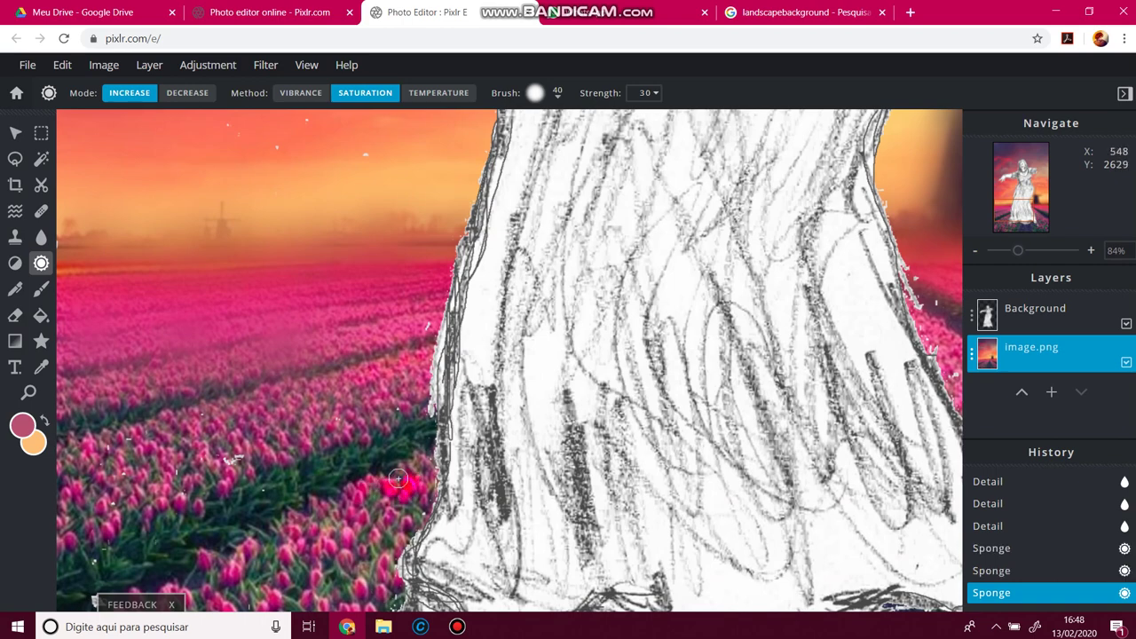
pyautogui.scroll(2, 396, 479)
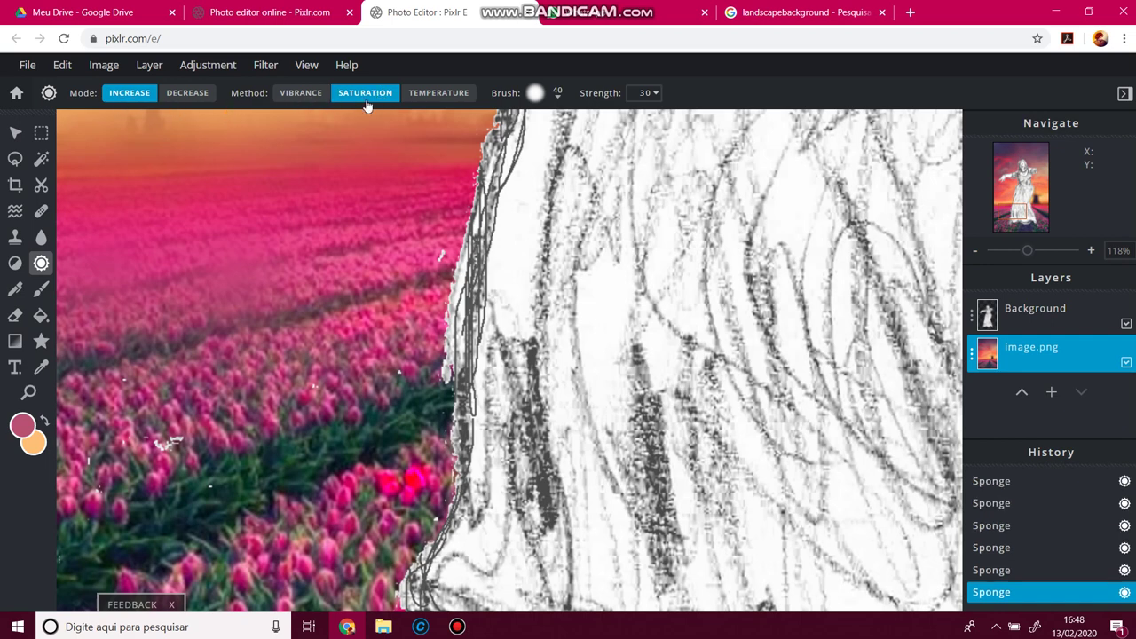
# Step: Switch the sponge to decrease mode and desaturate the same brightened tulips beside the skirt's hem
pyautogui.click(178, 92)
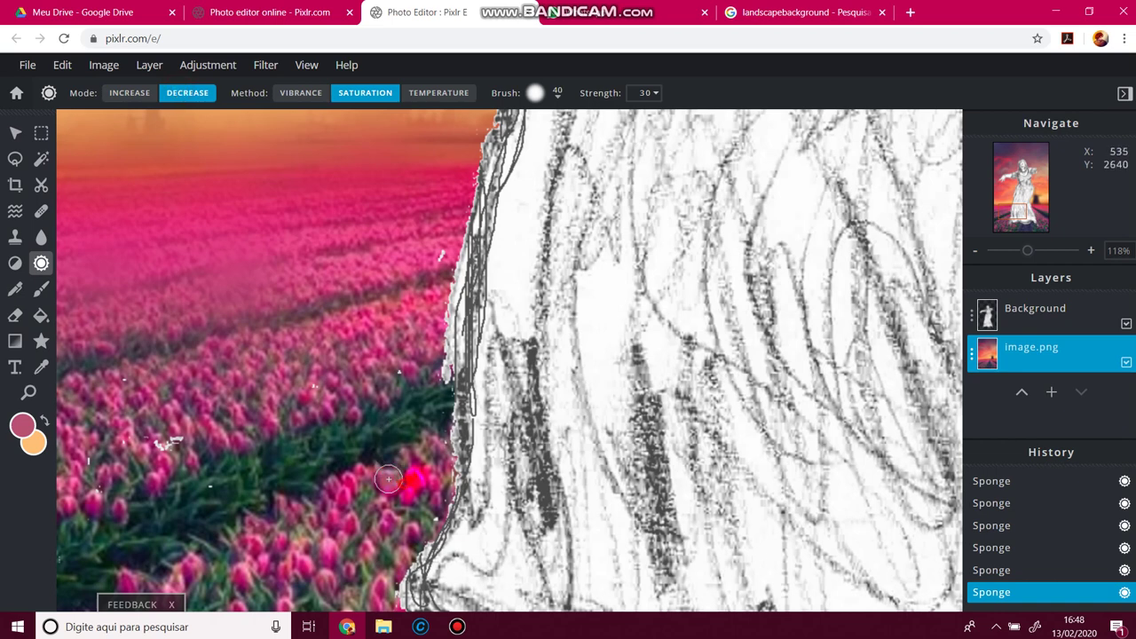
pyautogui.moveTo(388, 479); pyautogui.dragTo(424, 478)
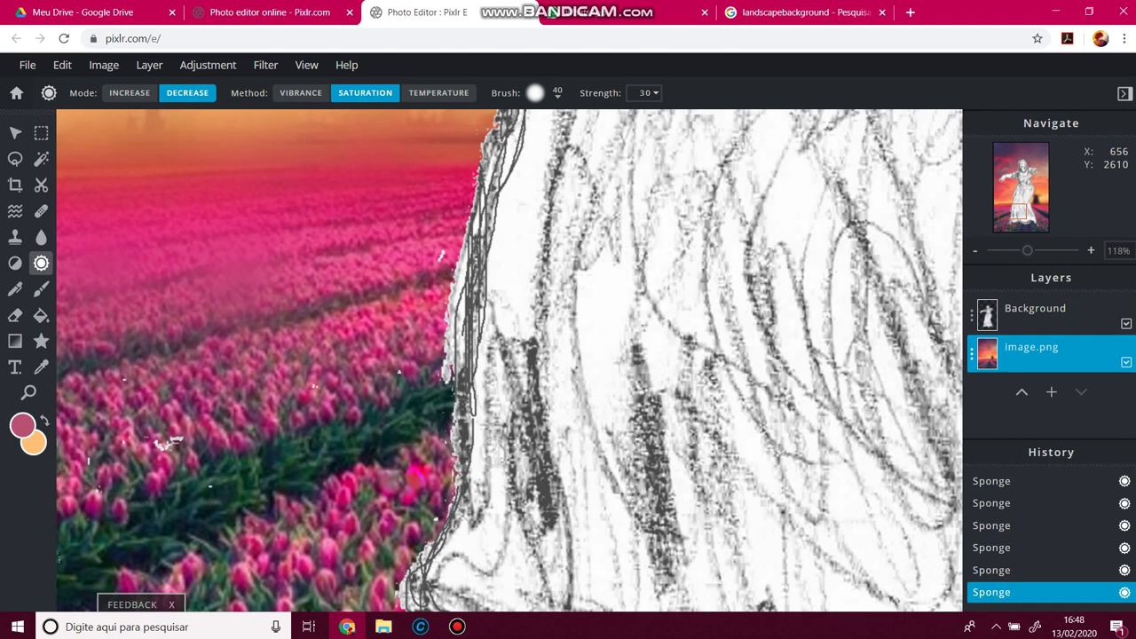
pyautogui.moveTo(420, 486)
pyautogui.mouseDown()
pyautogui.moveTo(415, 476)
pyautogui.moveTo(411, 491)
pyautogui.mouseUp()
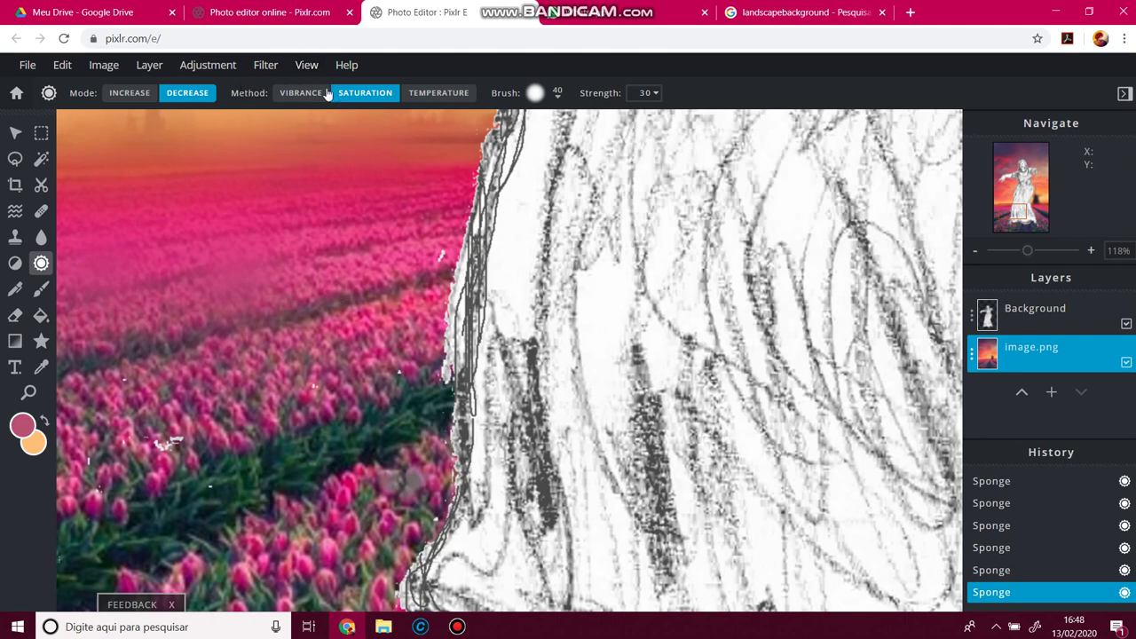
# Step: Increase the colour temperature with the sponge across the tulip row left of the skirt
pyautogui.click(426, 93)
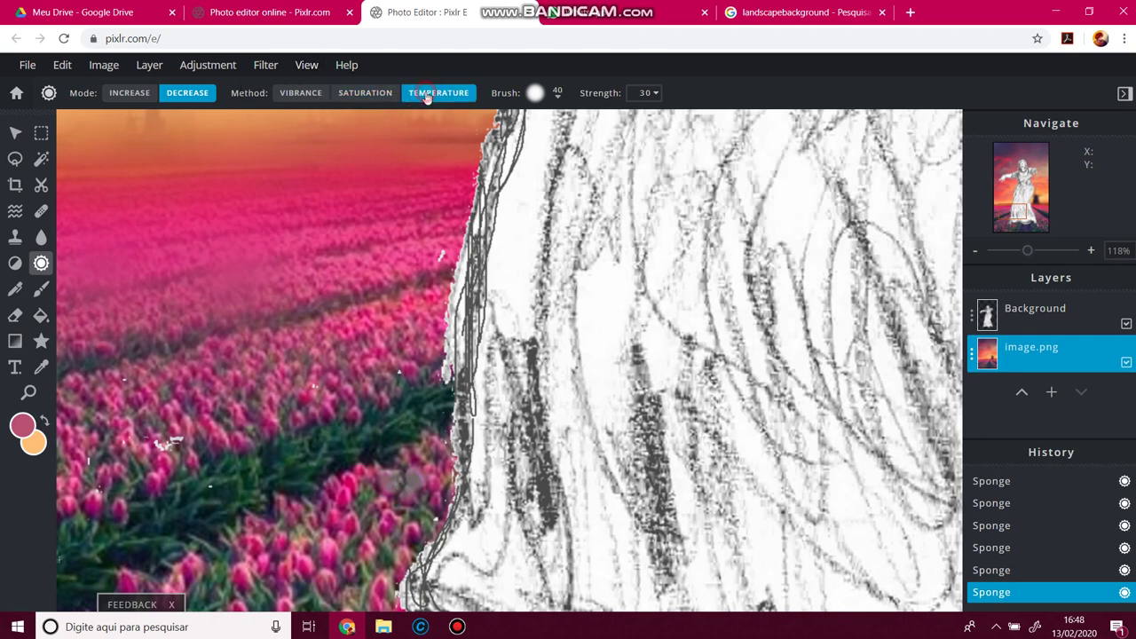
pyautogui.click(131, 93)
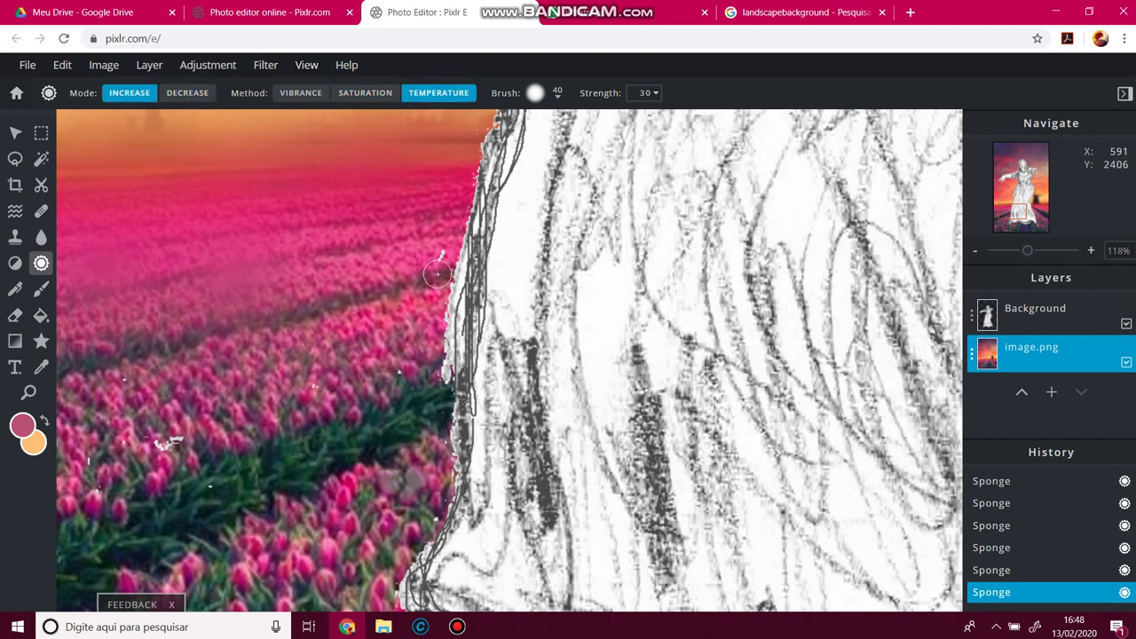
pyautogui.moveTo(437, 274); pyautogui.dragTo(309, 283)
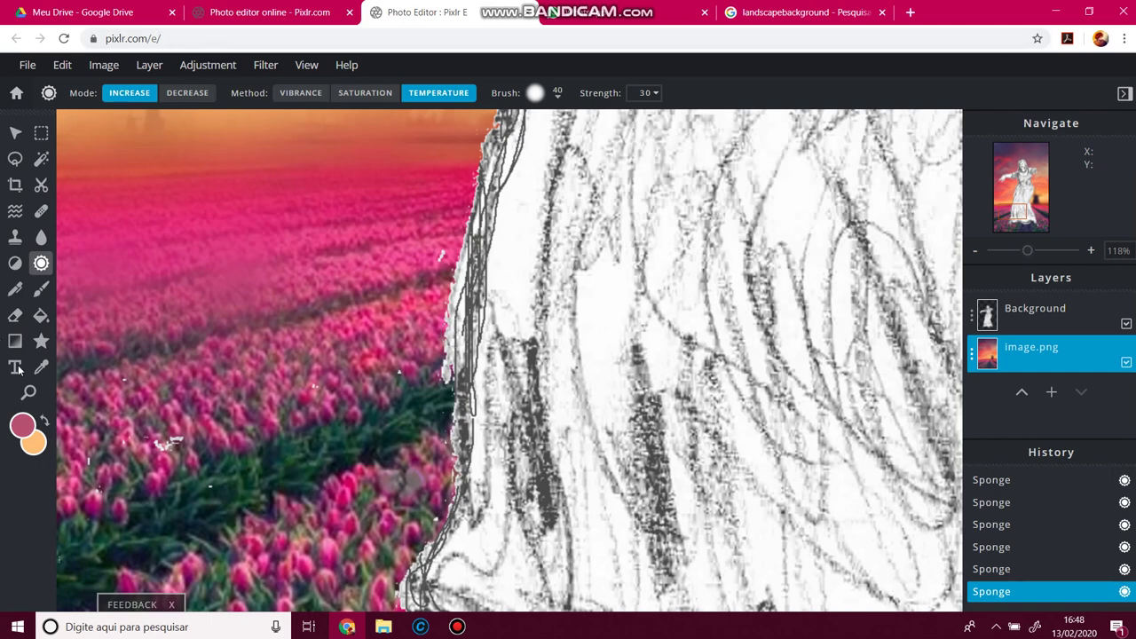
# Step: Add a new text layer with the placeholder text in pink Arial, size 80, across the woman's waist
pyautogui.scroll(-1, 315, 309)
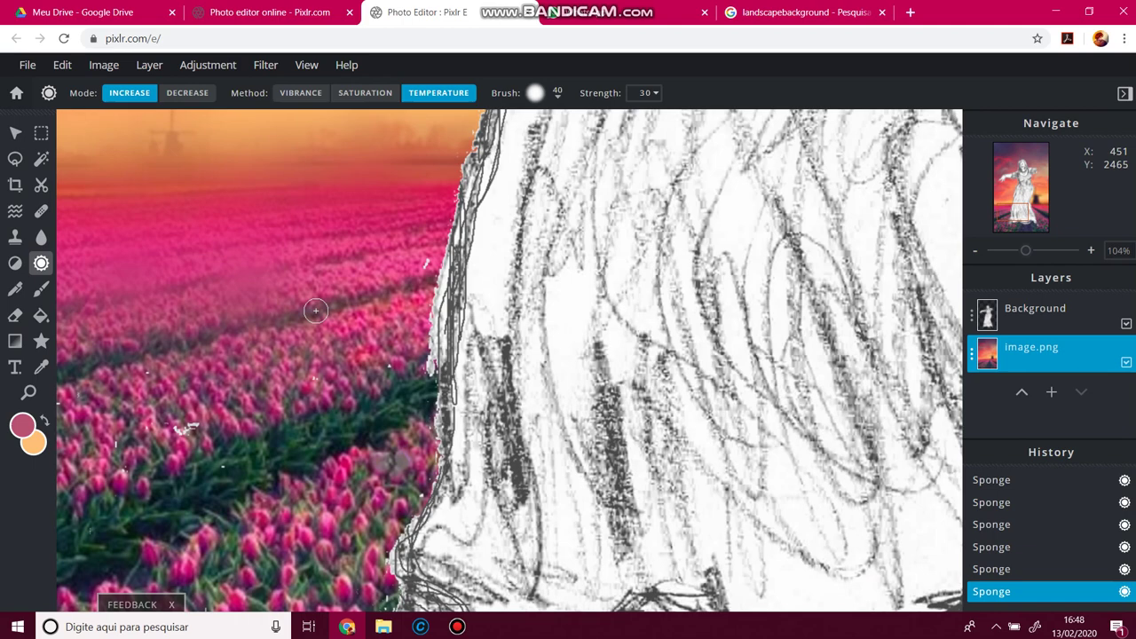
pyautogui.scroll(-3, 315, 309)
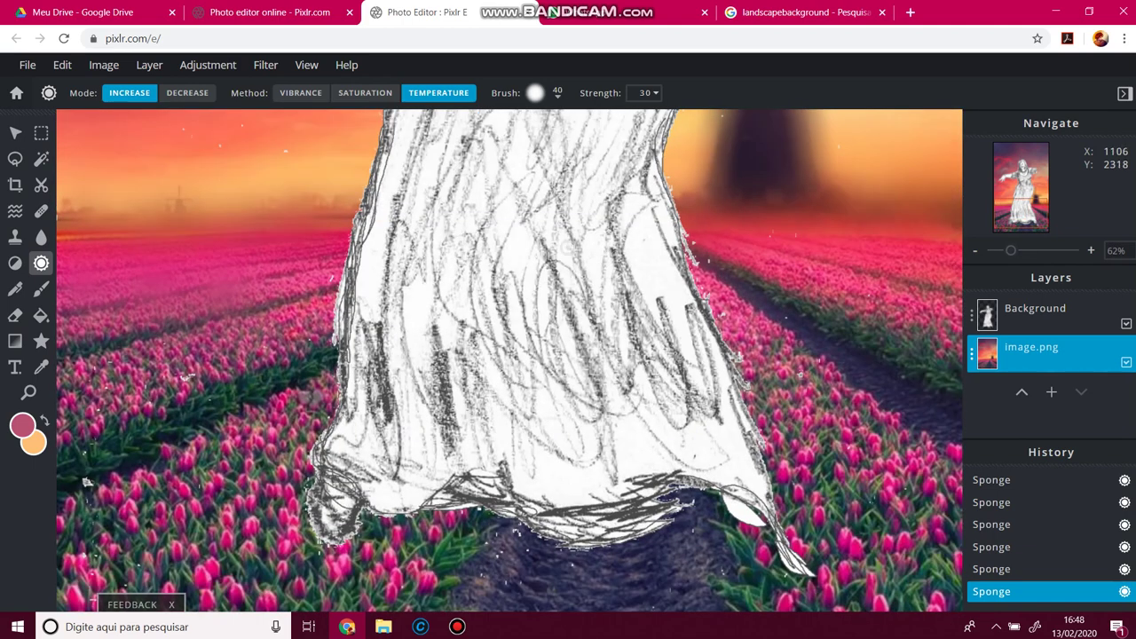
pyautogui.scroll(-2, 315, 310)
pyautogui.scroll(-1, 603, 302)
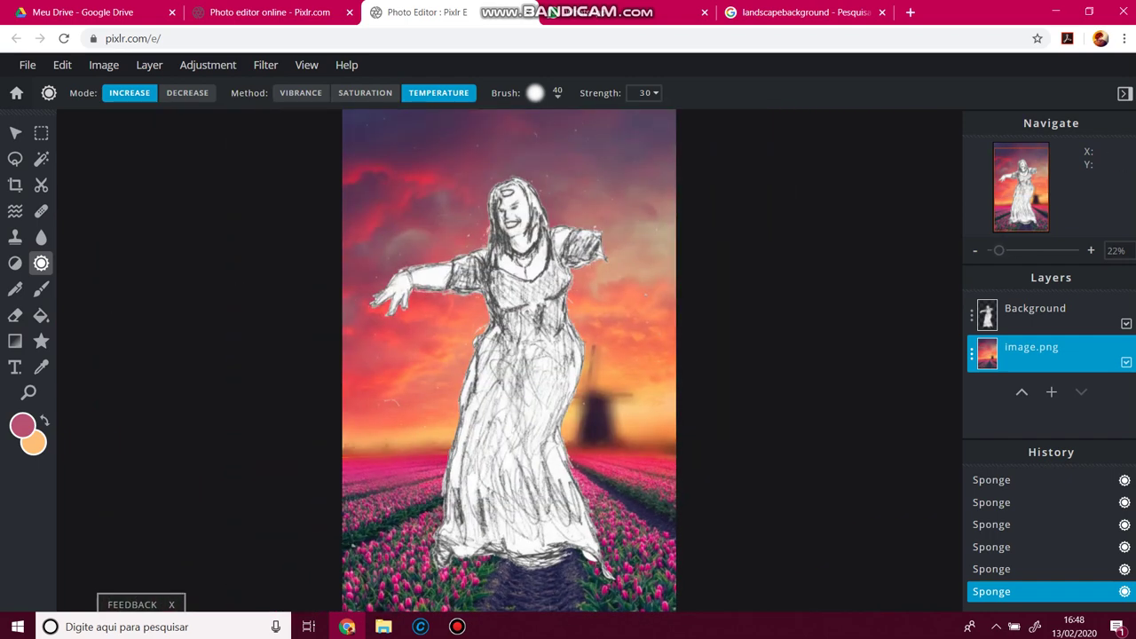
pyautogui.click(41, 342)
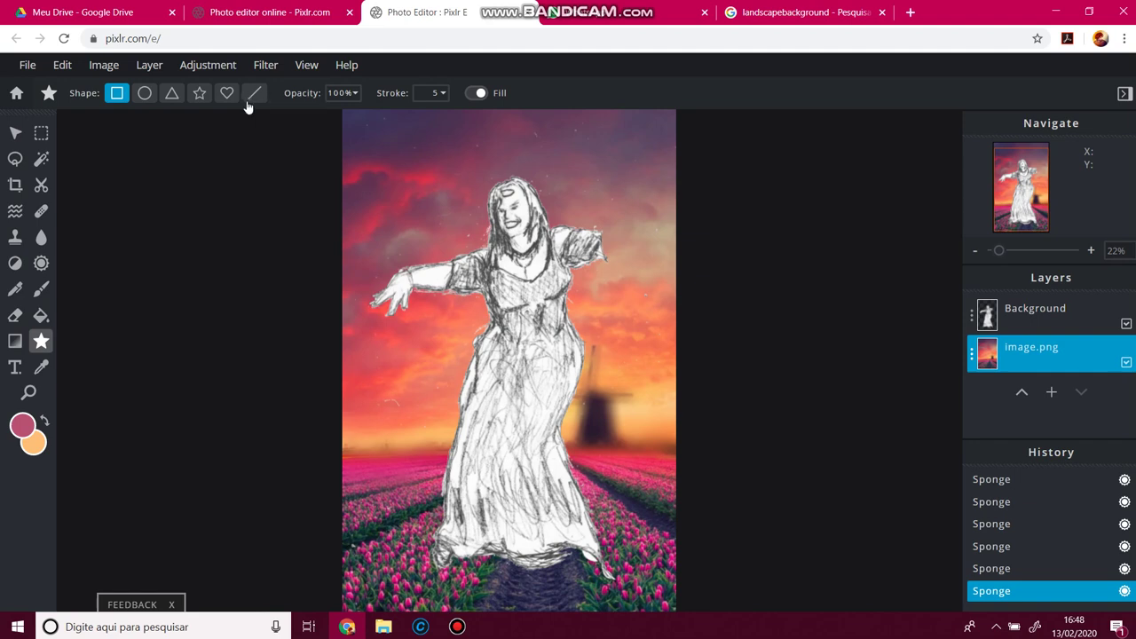
pyautogui.click(13, 368)
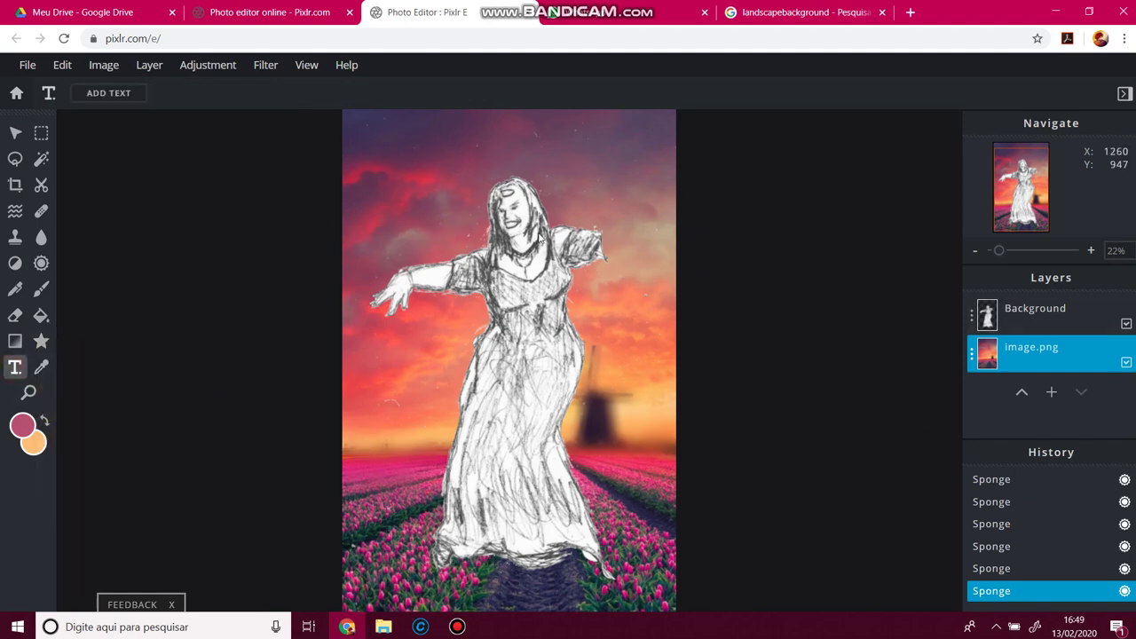
pyautogui.click(619, 224)
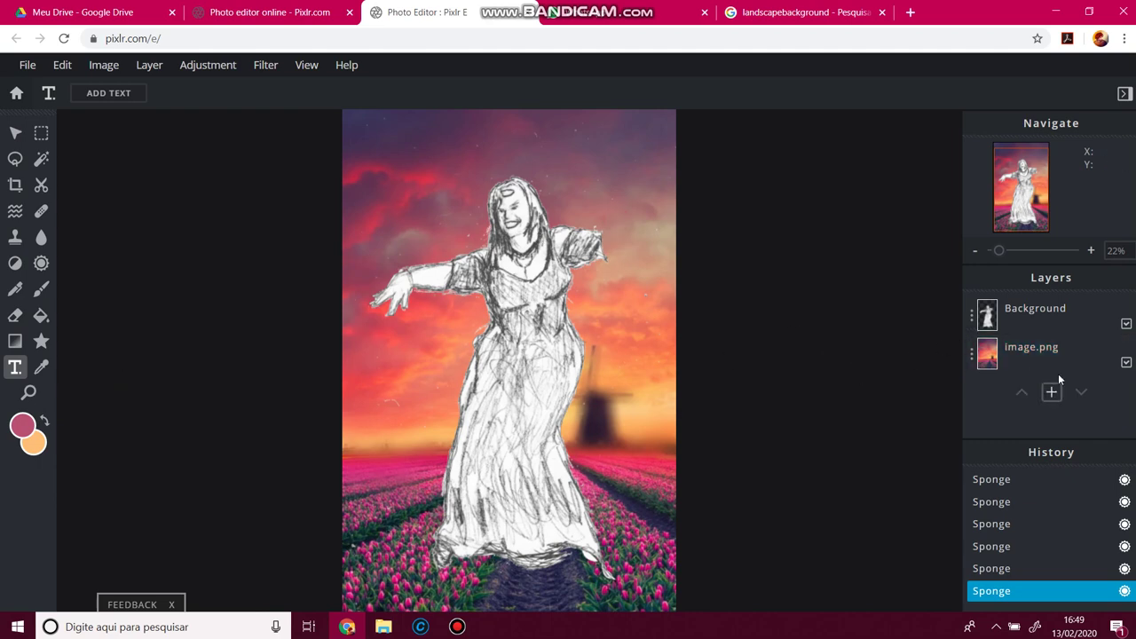
pyautogui.click(449, 185)
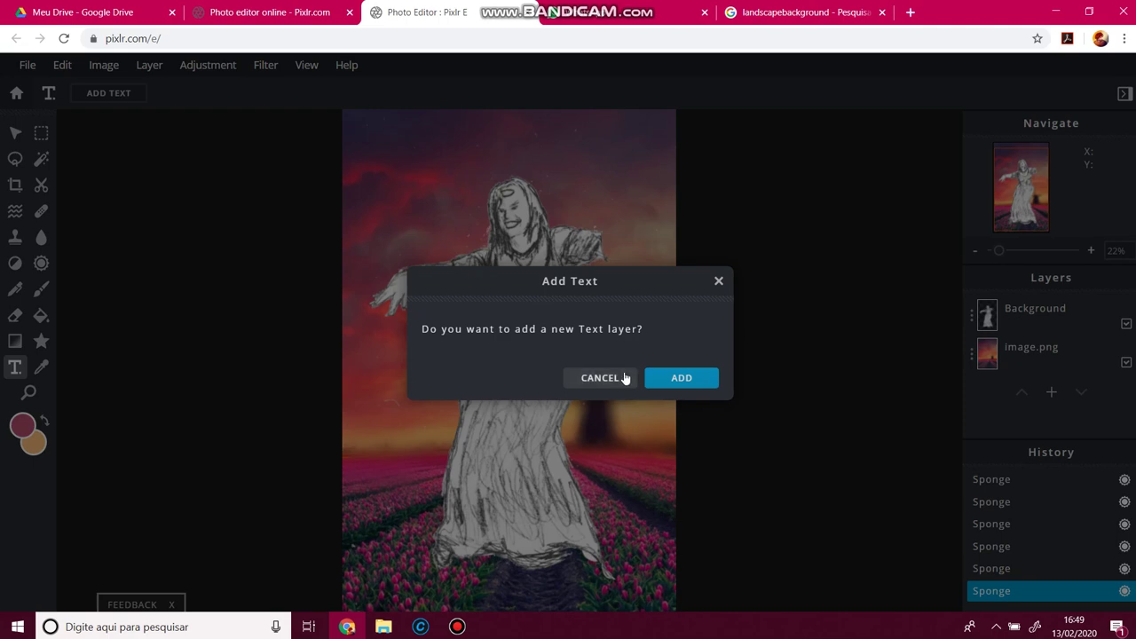
pyautogui.click(679, 378)
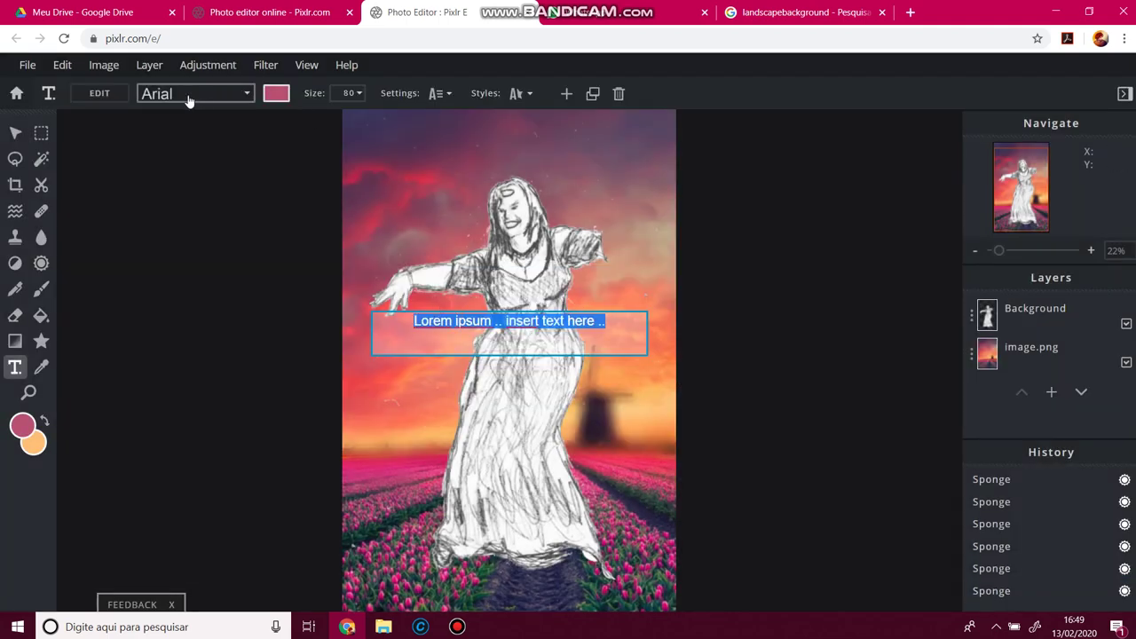
pyautogui.click(99, 93)
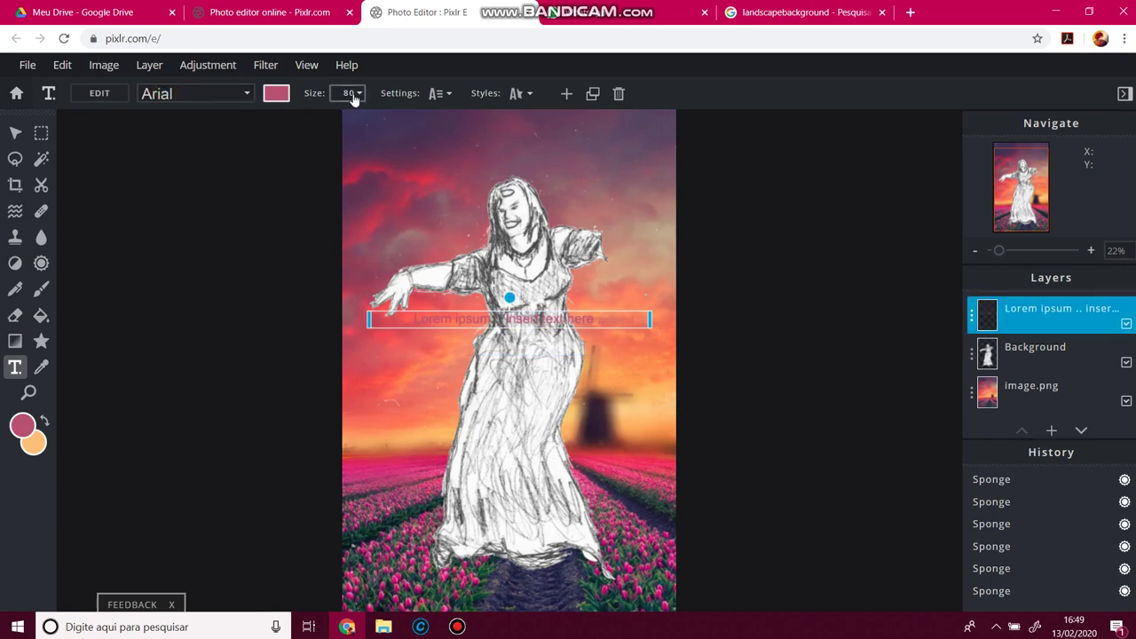
# Step: Set the placeholder text's line spacing to -9 and open its background, outline and shadow style options
pyautogui.click(439, 94)
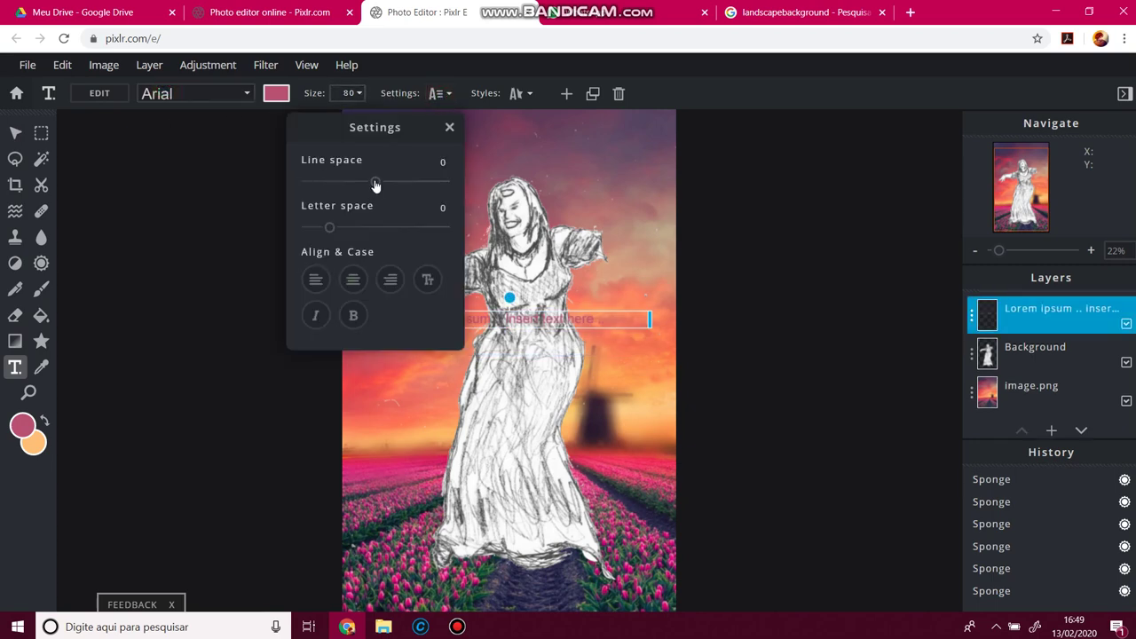
pyautogui.moveTo(375, 185)
pyautogui.mouseDown()
pyautogui.moveTo(413, 183)
pyautogui.moveTo(368, 182)
pyautogui.mouseUp()
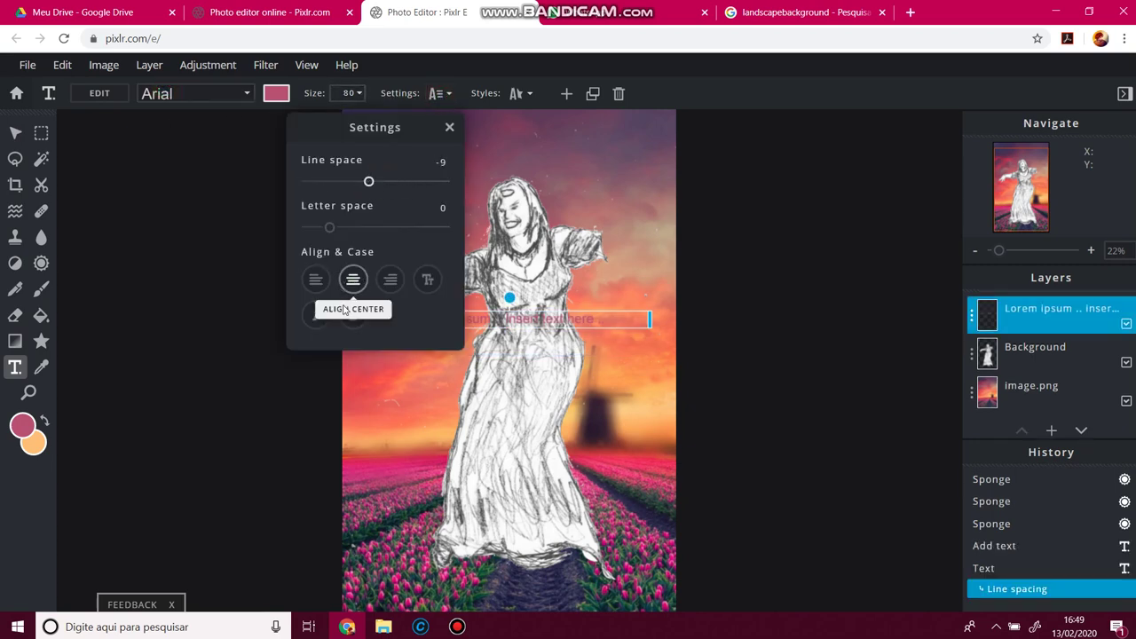
pyautogui.click(515, 93)
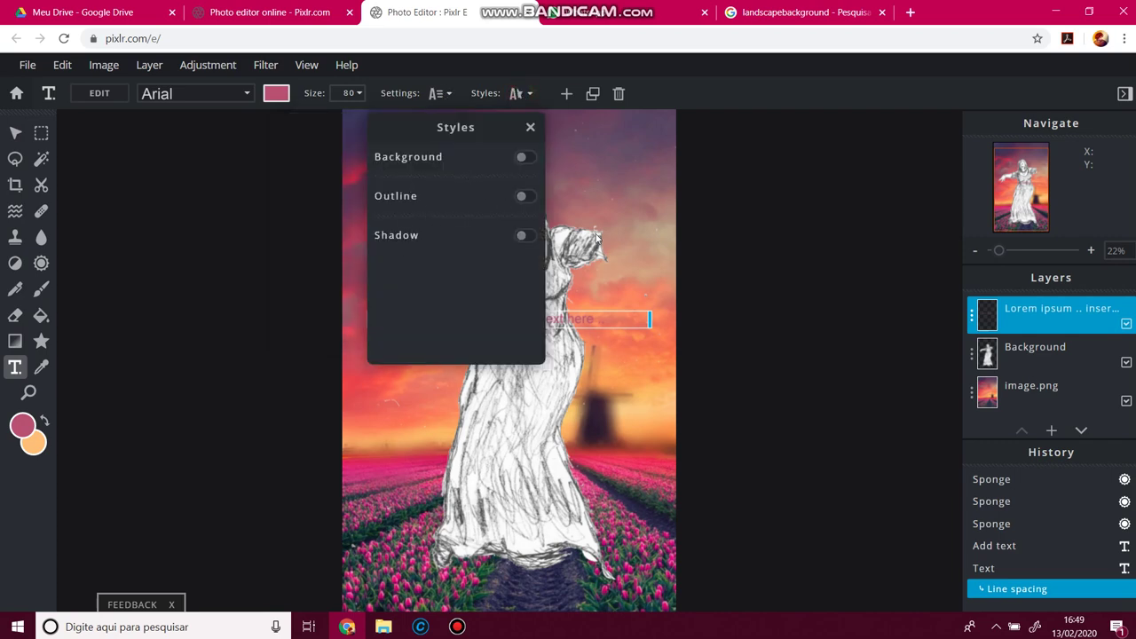
# Step: Move the placeholder text down over the skirt, level with the windmill, and select the Background layer
pyautogui.click(700, 246)
pyautogui.moveTo(508, 317); pyautogui.dragTo(508, 258)
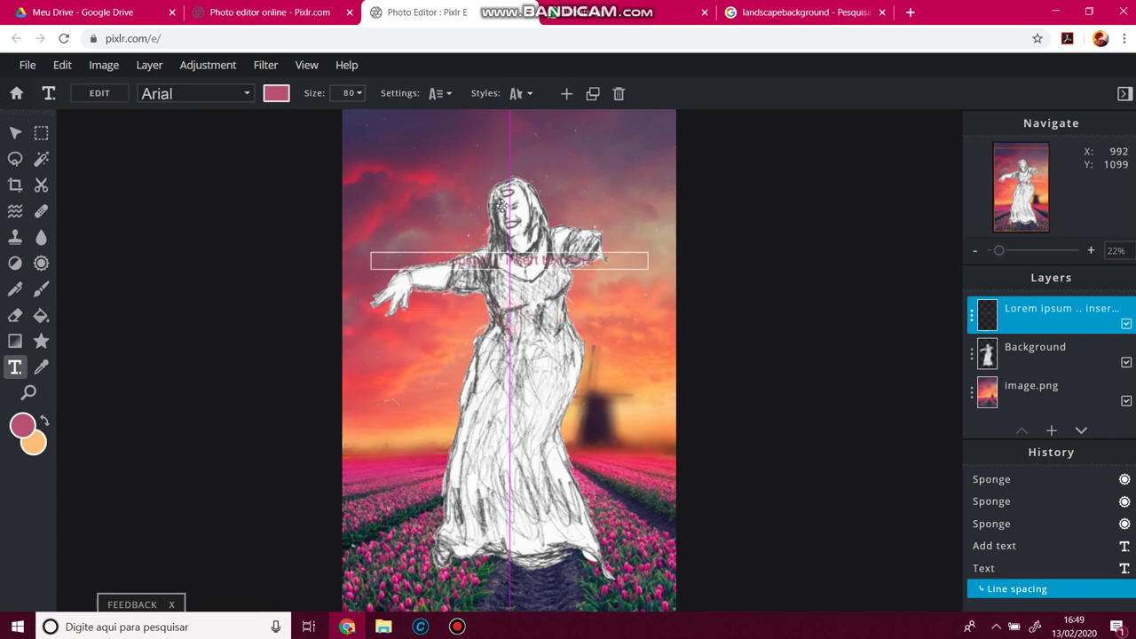
pyautogui.moveTo(501, 206); pyautogui.dragTo(487, 407)
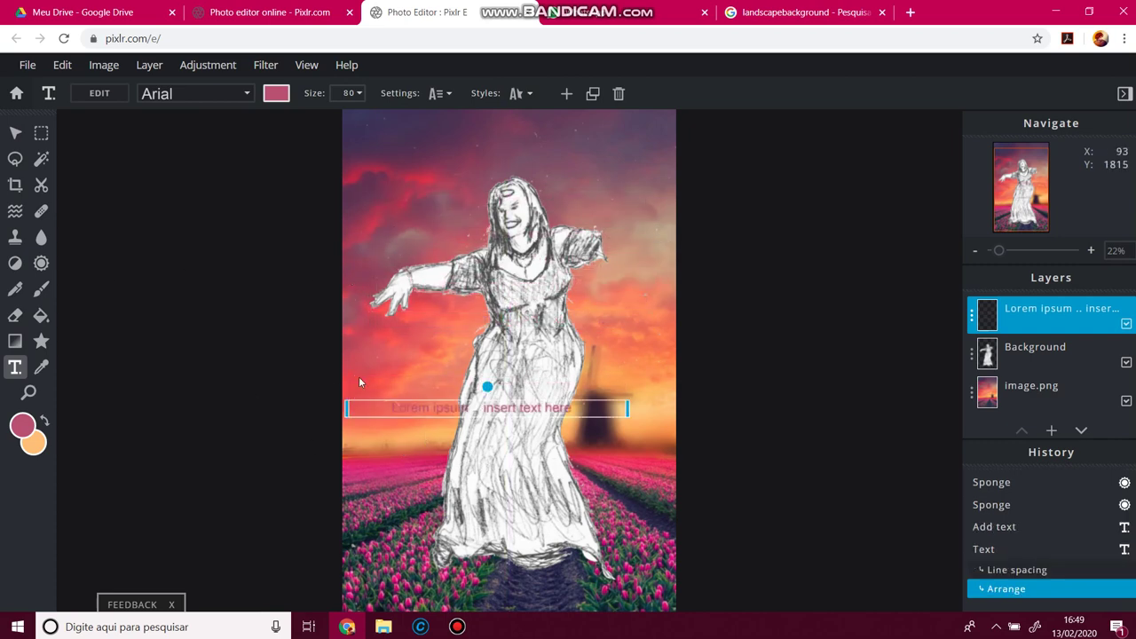
pyautogui.click(1034, 354)
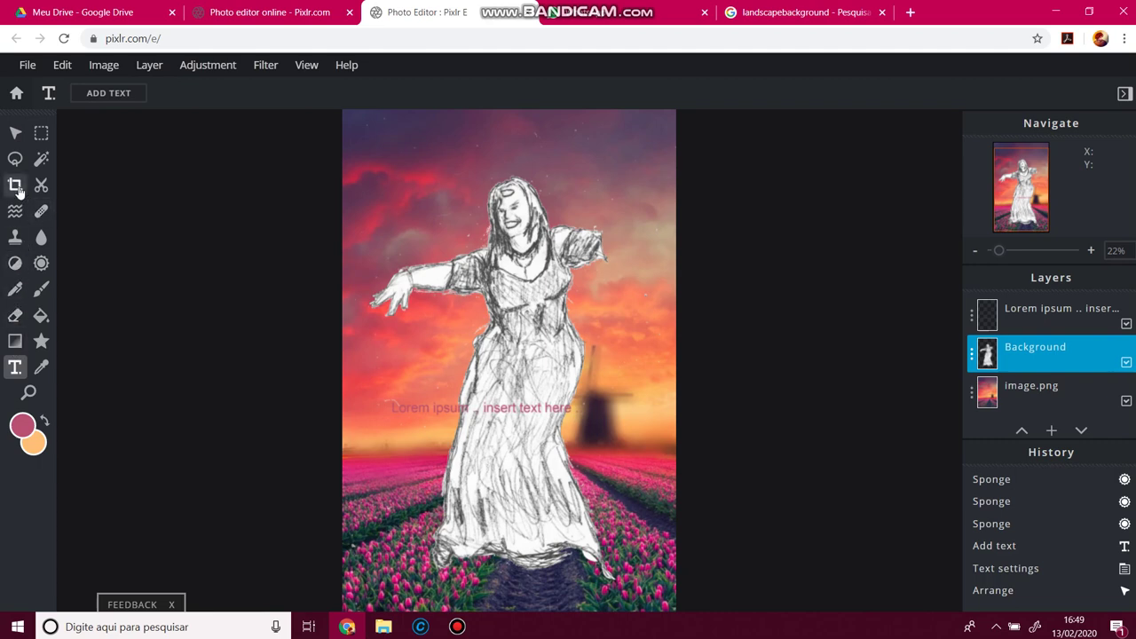
pyautogui.scroll(-2, 433, 337)
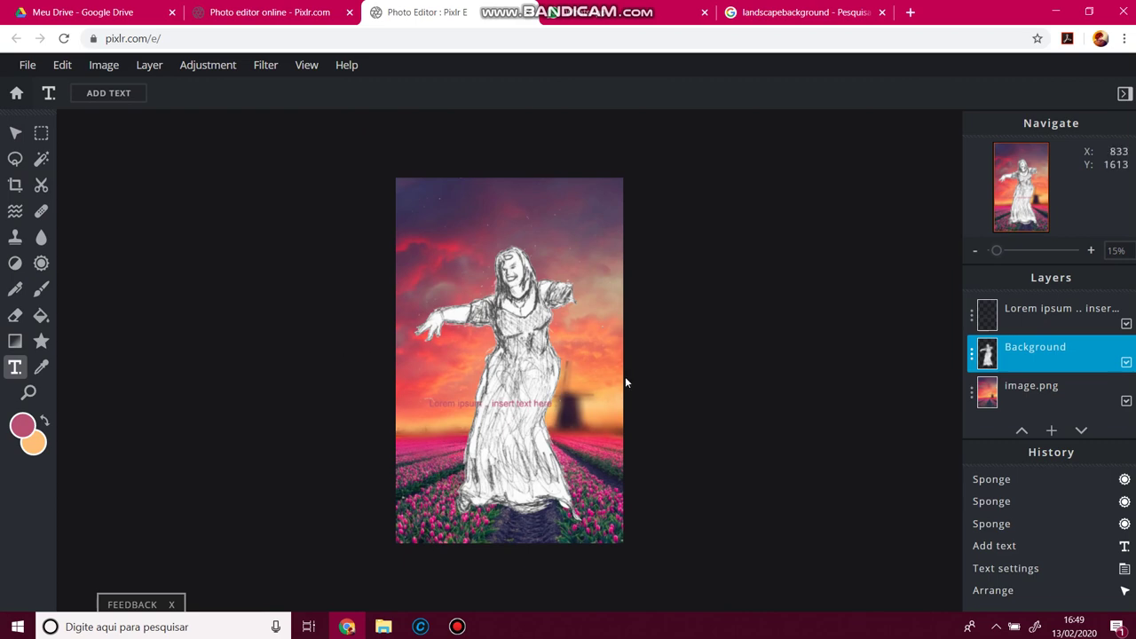
pyautogui.click(459, 628)
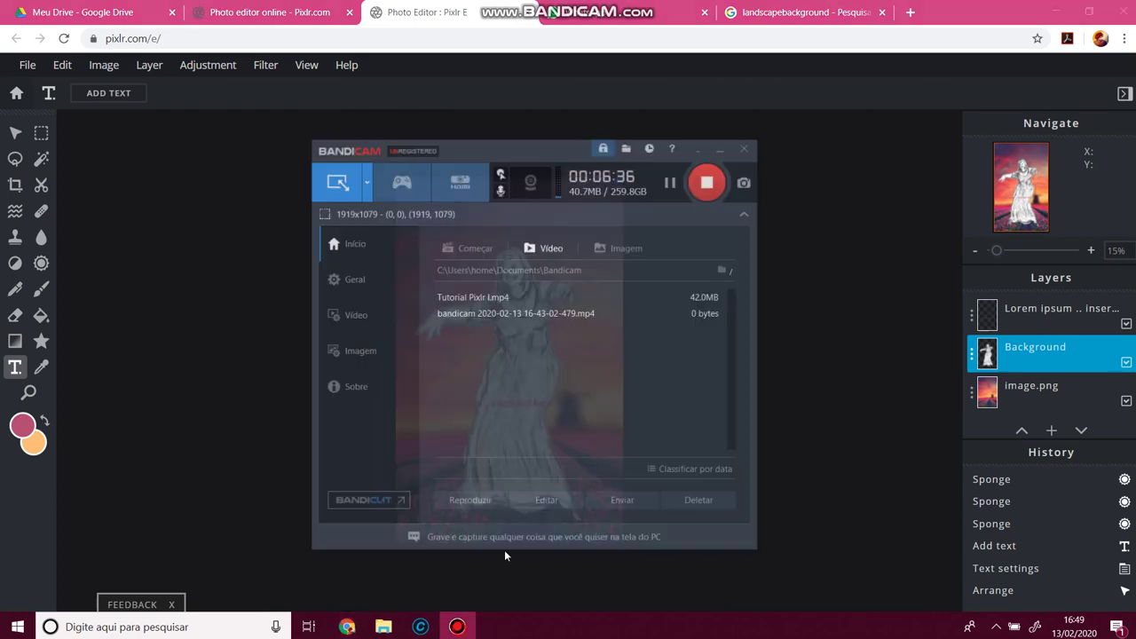